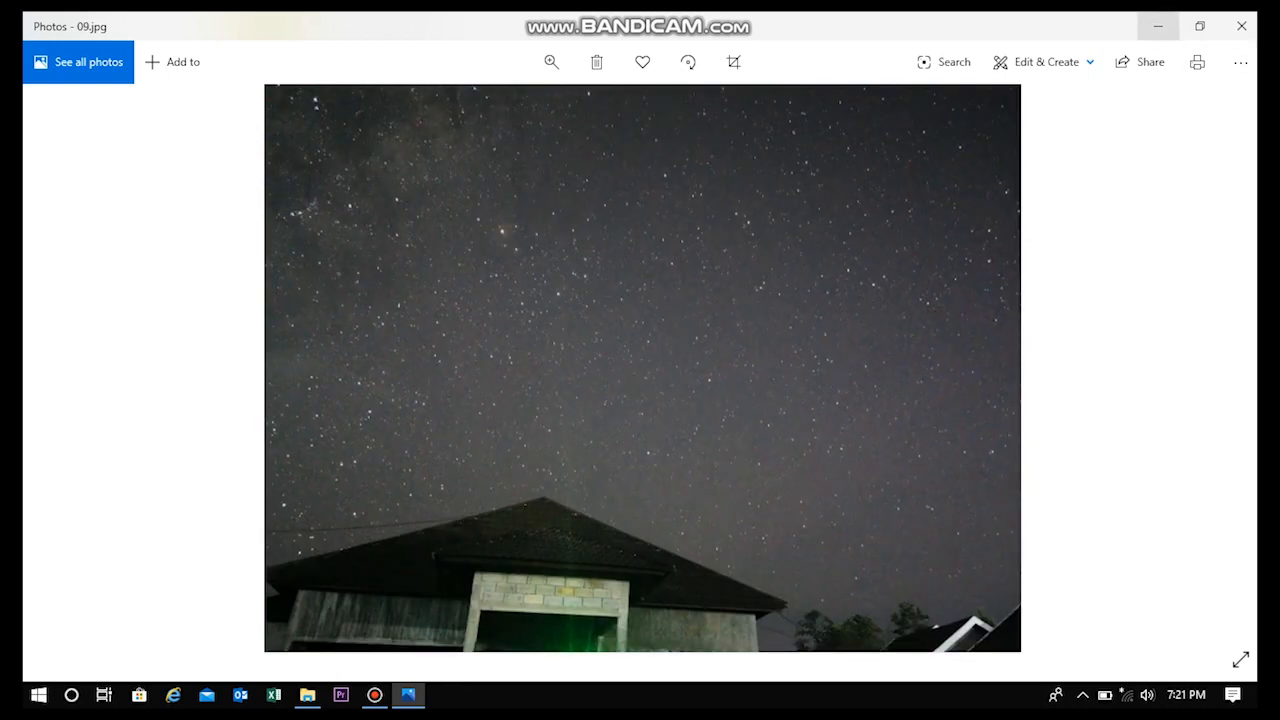
Return to the photo folder and highlight the image groups 01.jpg to 08.jpg, 09.jpg to 24.jpg, and 25.jpg to 38.jpg in turn.
left_click(1158, 26)
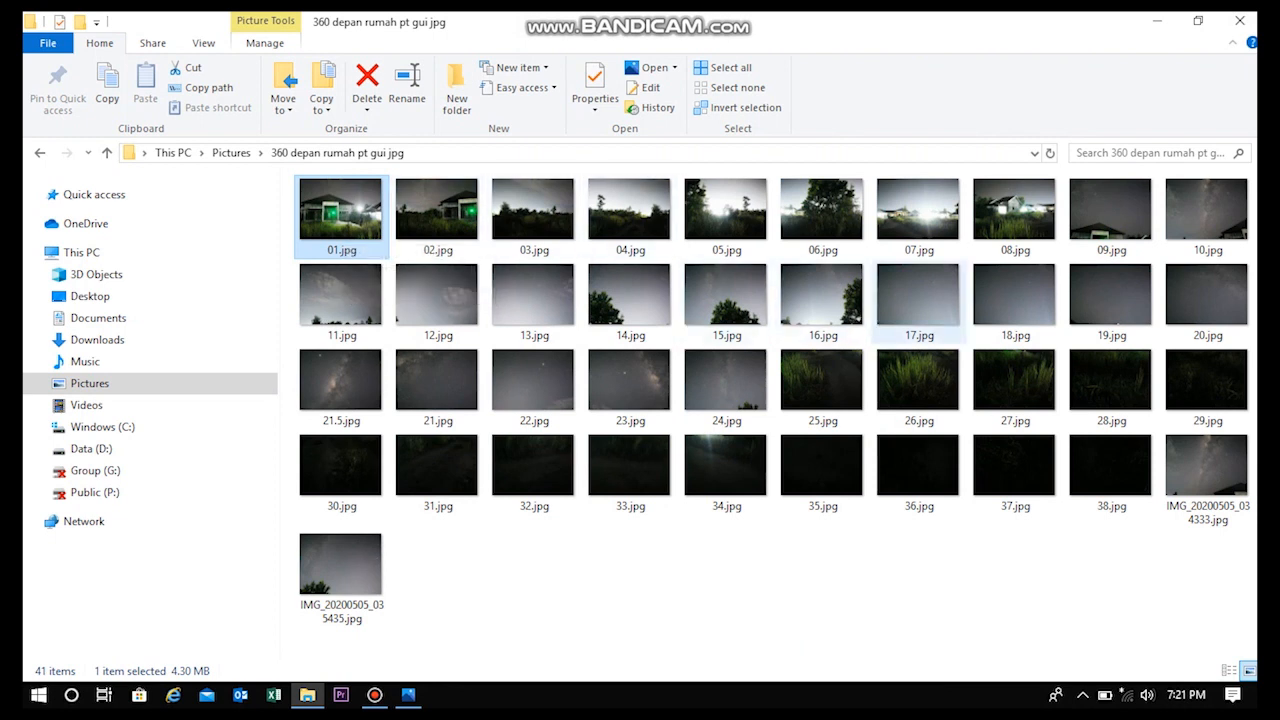
left_click(1014, 212, "shift")
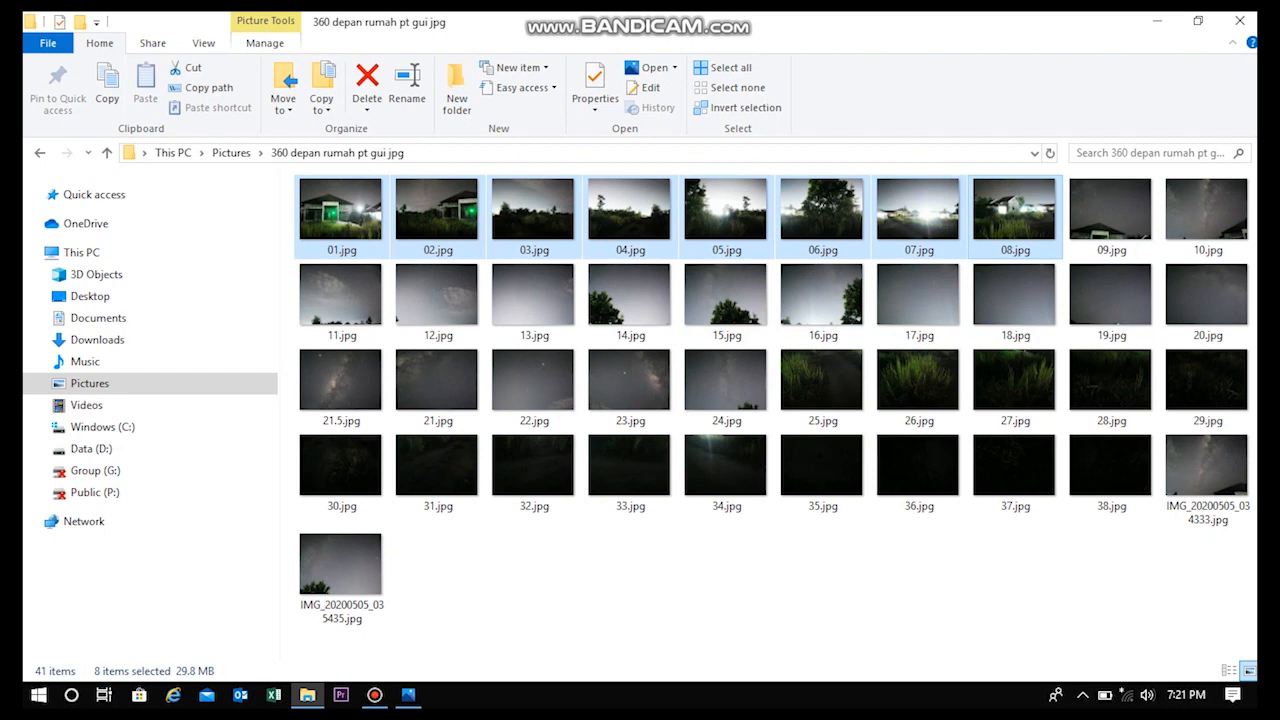
left_click(1109, 214)
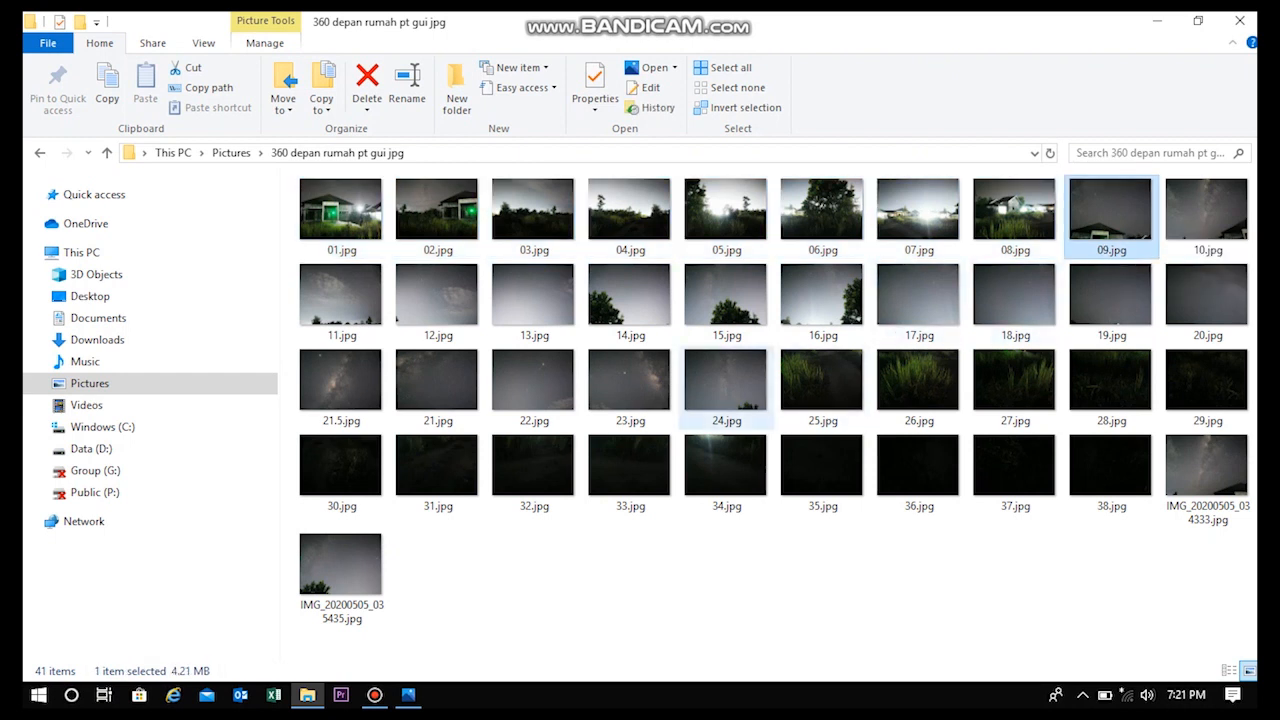
left_click(726, 385, "shift")
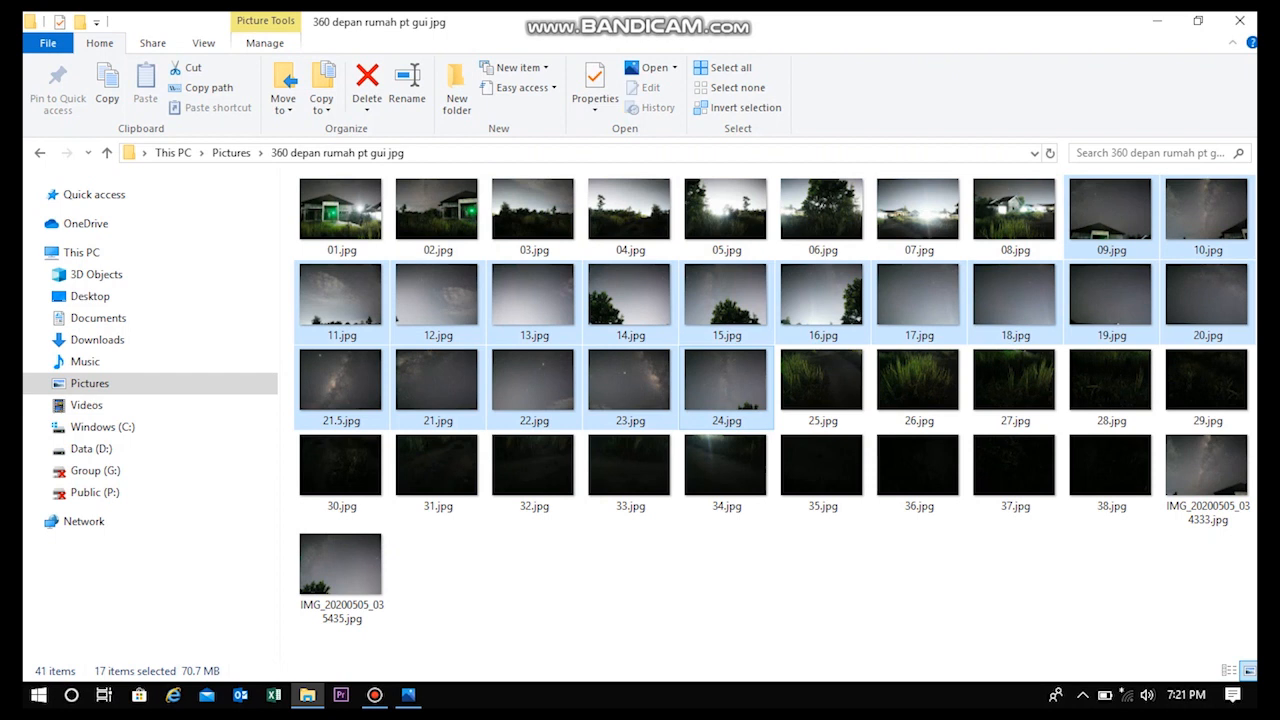
left_click(822, 385)
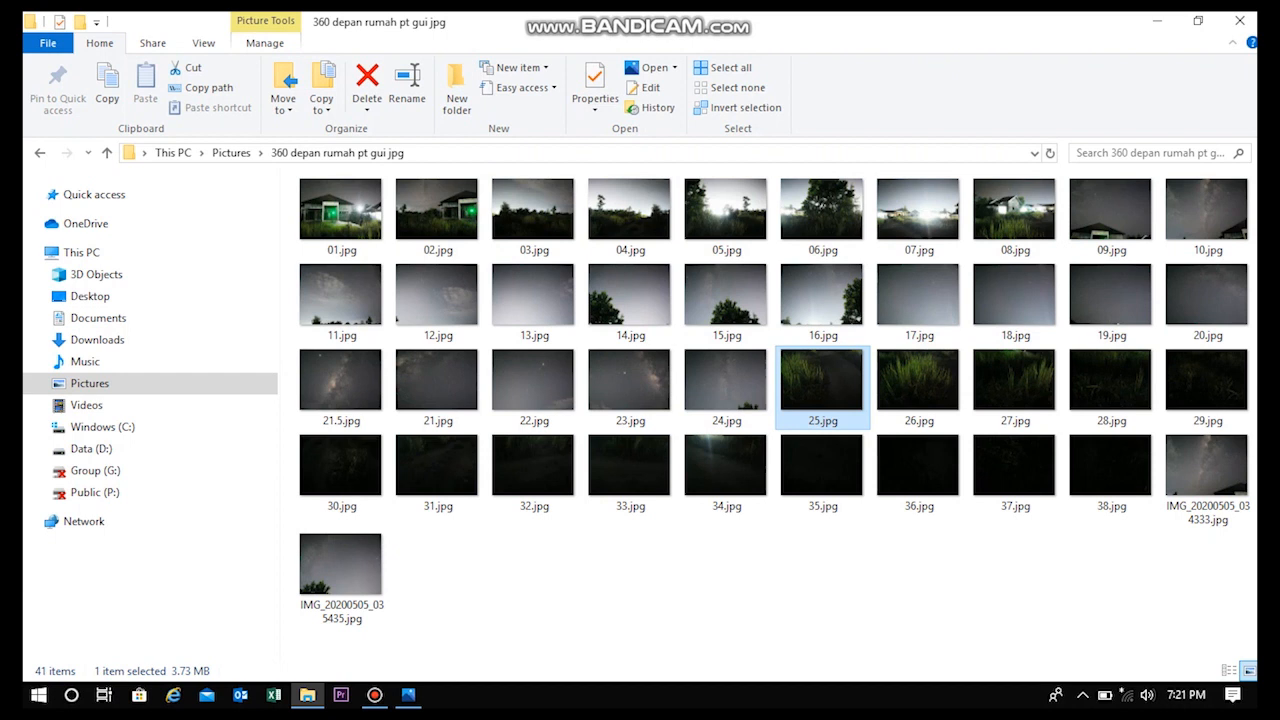
left_click(1110, 465, "shift")
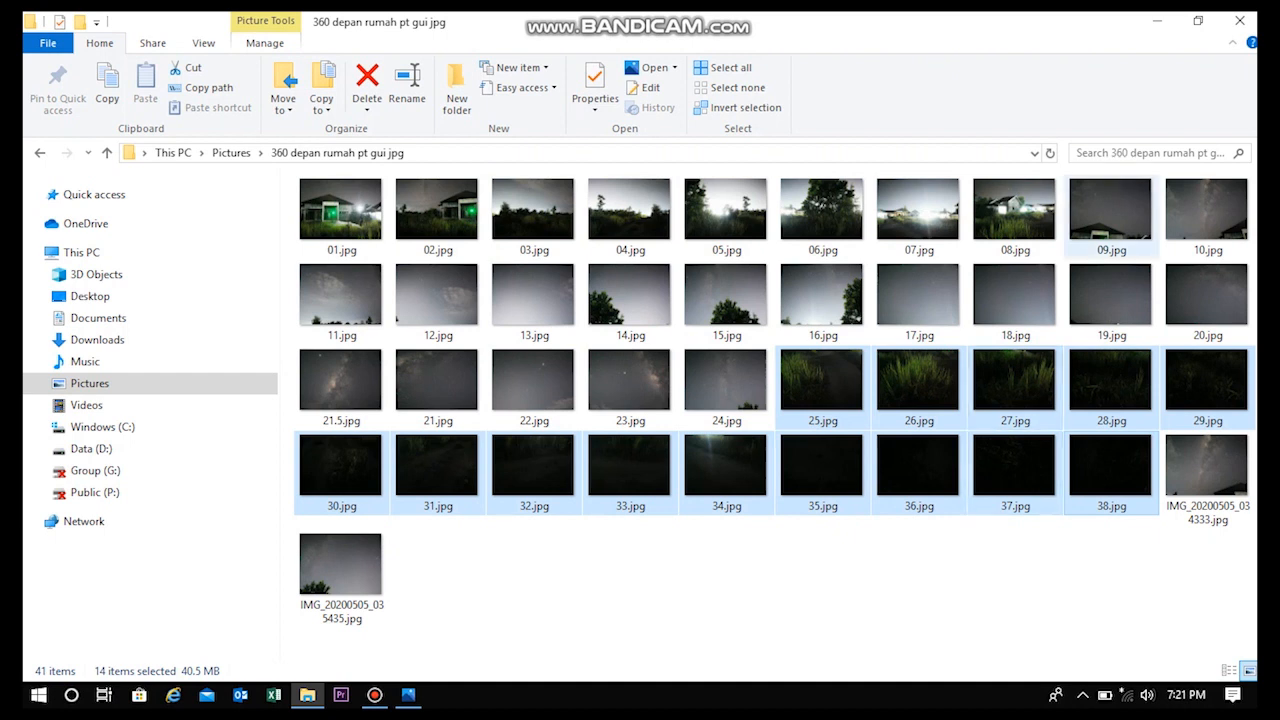
Switch to PTGui from the desktop and show the project's advanced options.
left_click(1157, 20)
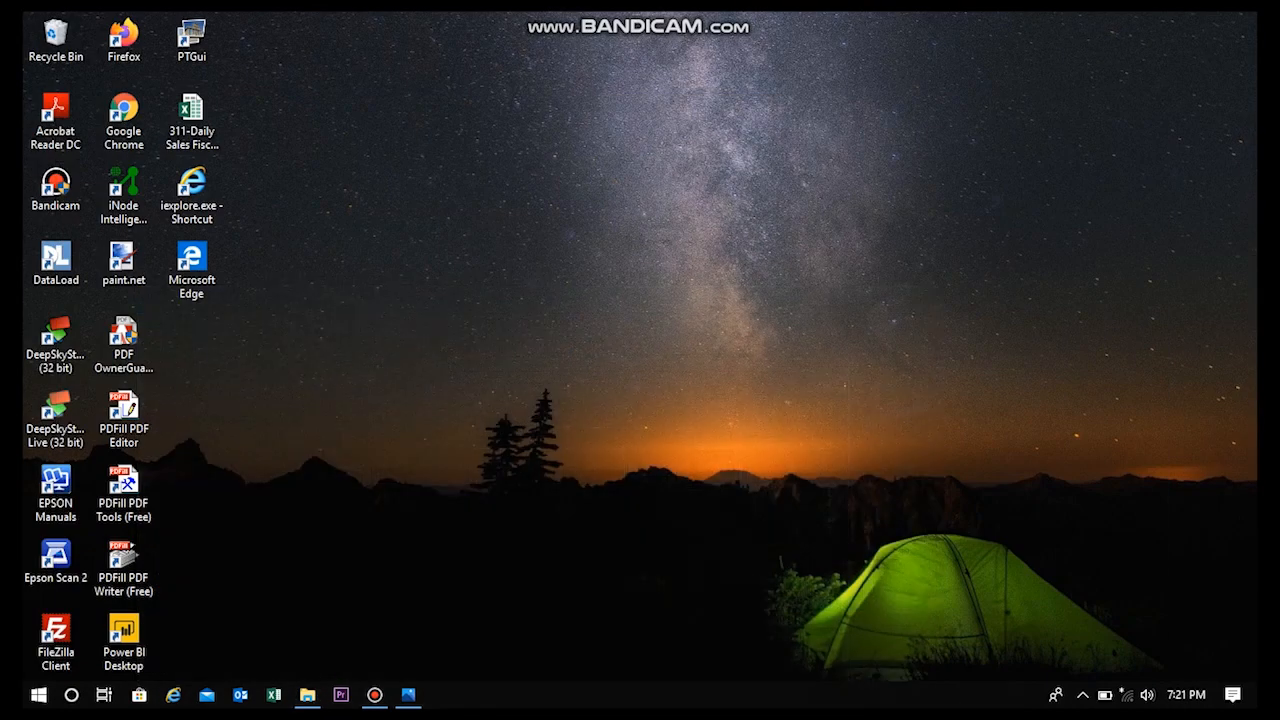
left_click(191, 39)
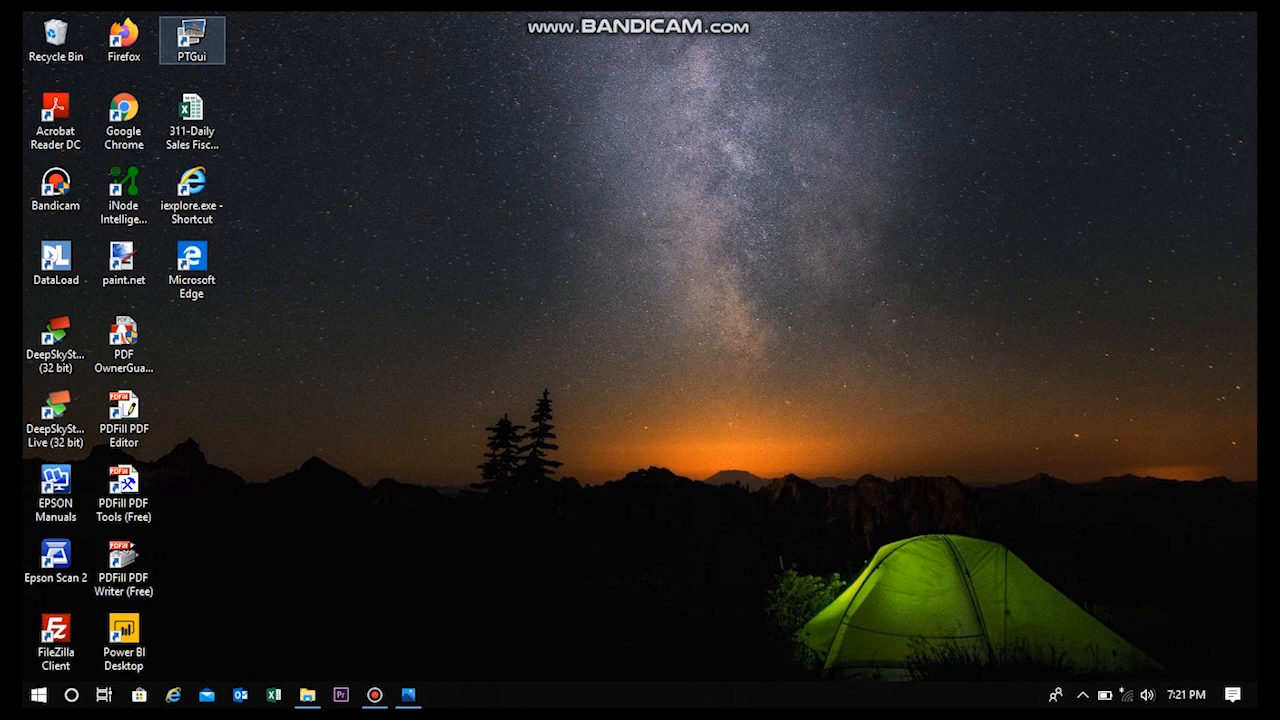
left_click(191, 39)
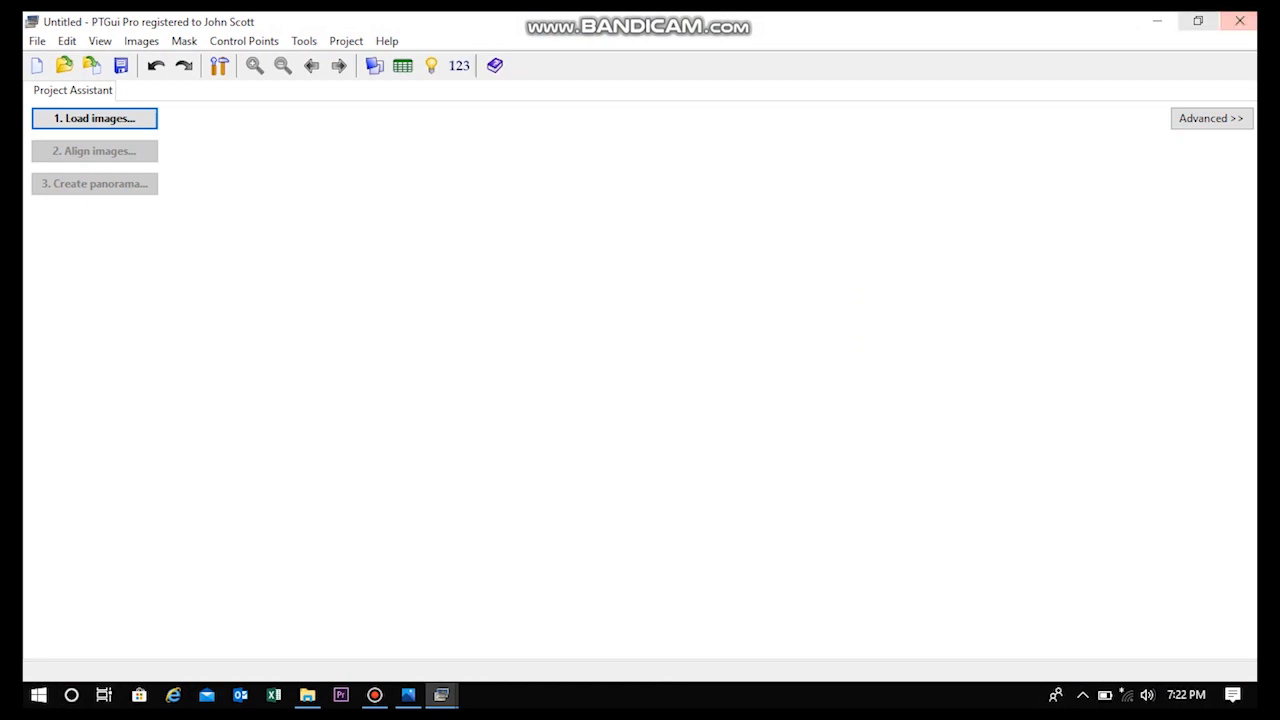
left_click(1210, 118)
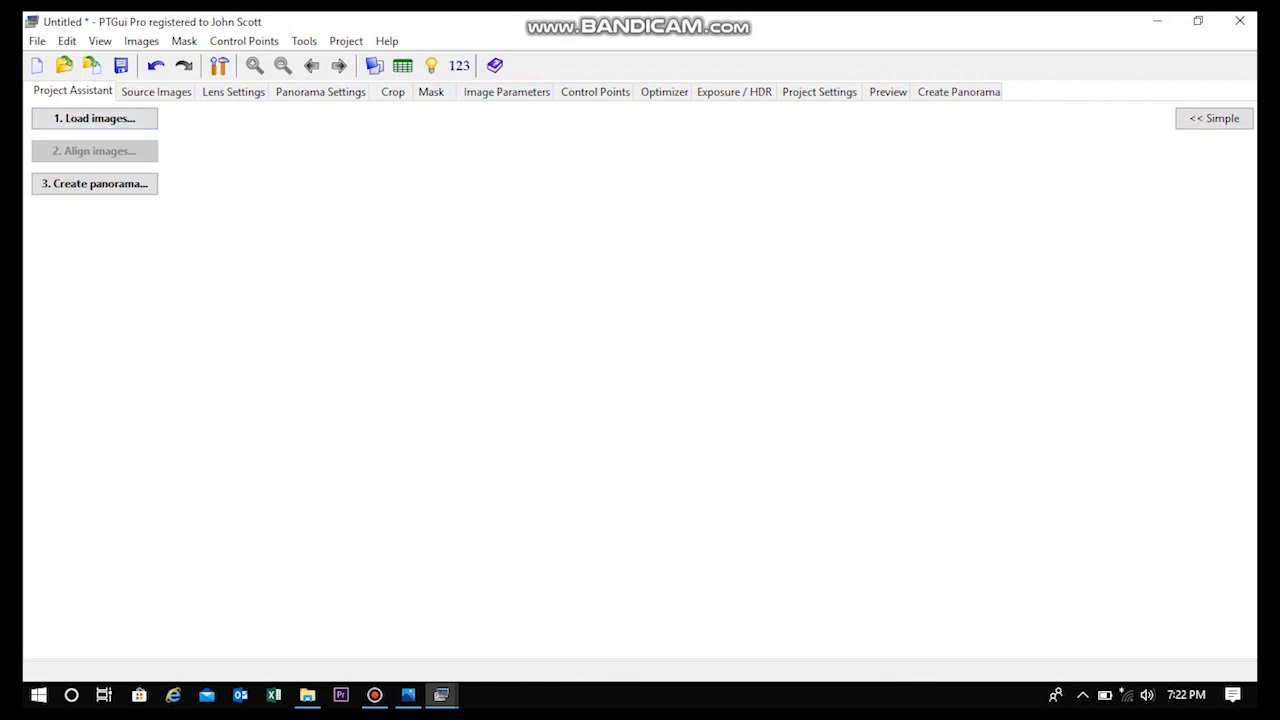
Look through the source image list and the available lens types, keeping Rectilinear (normal lens).
left_click(156, 91)
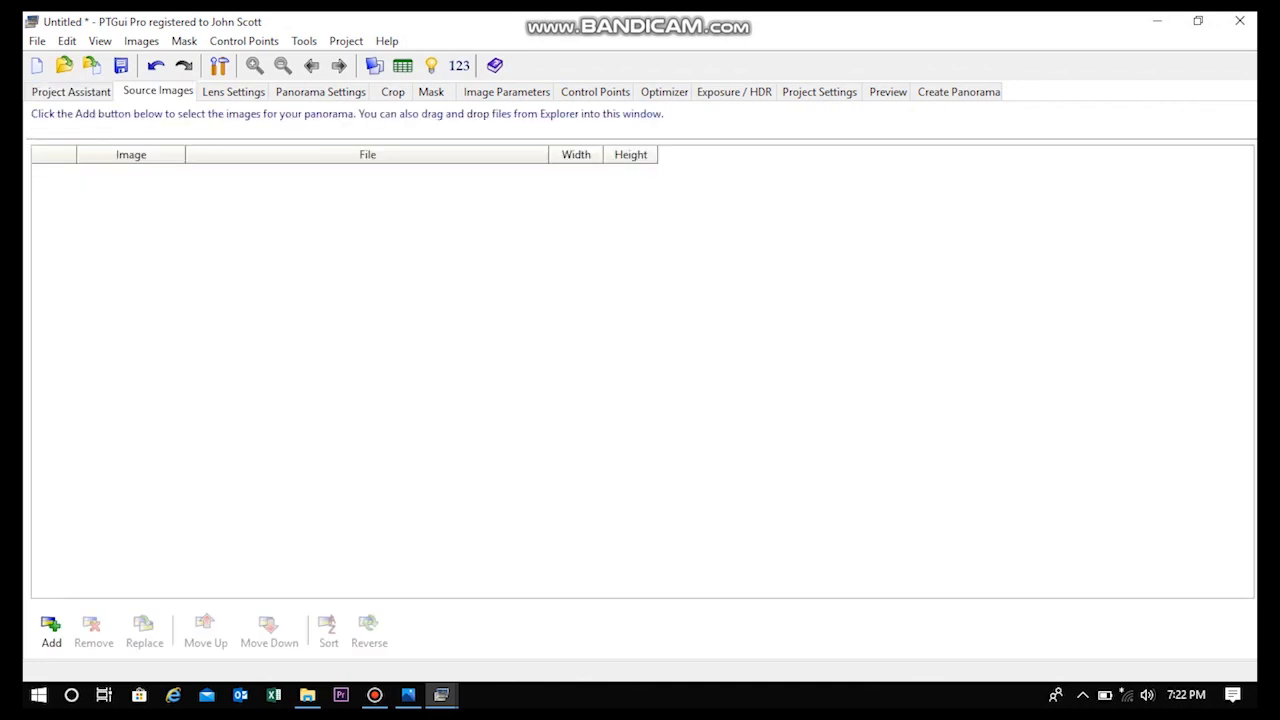
left_click(234, 91)
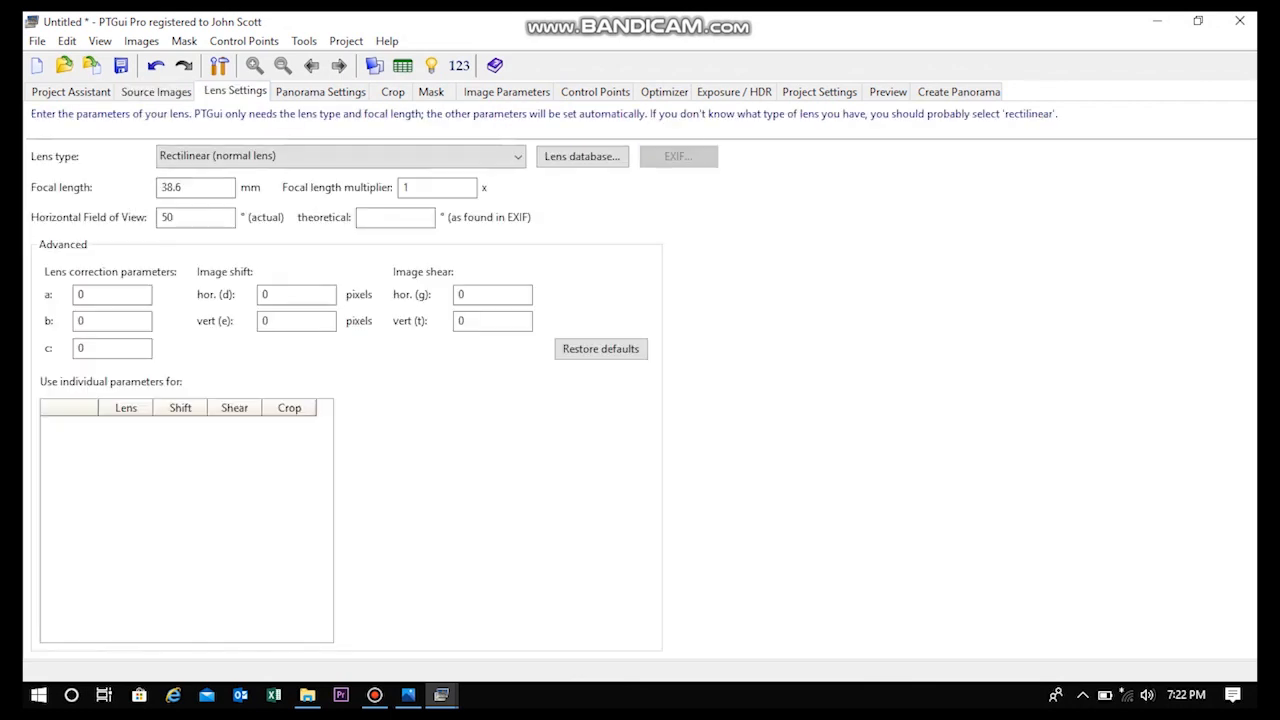
left_click(517, 157)
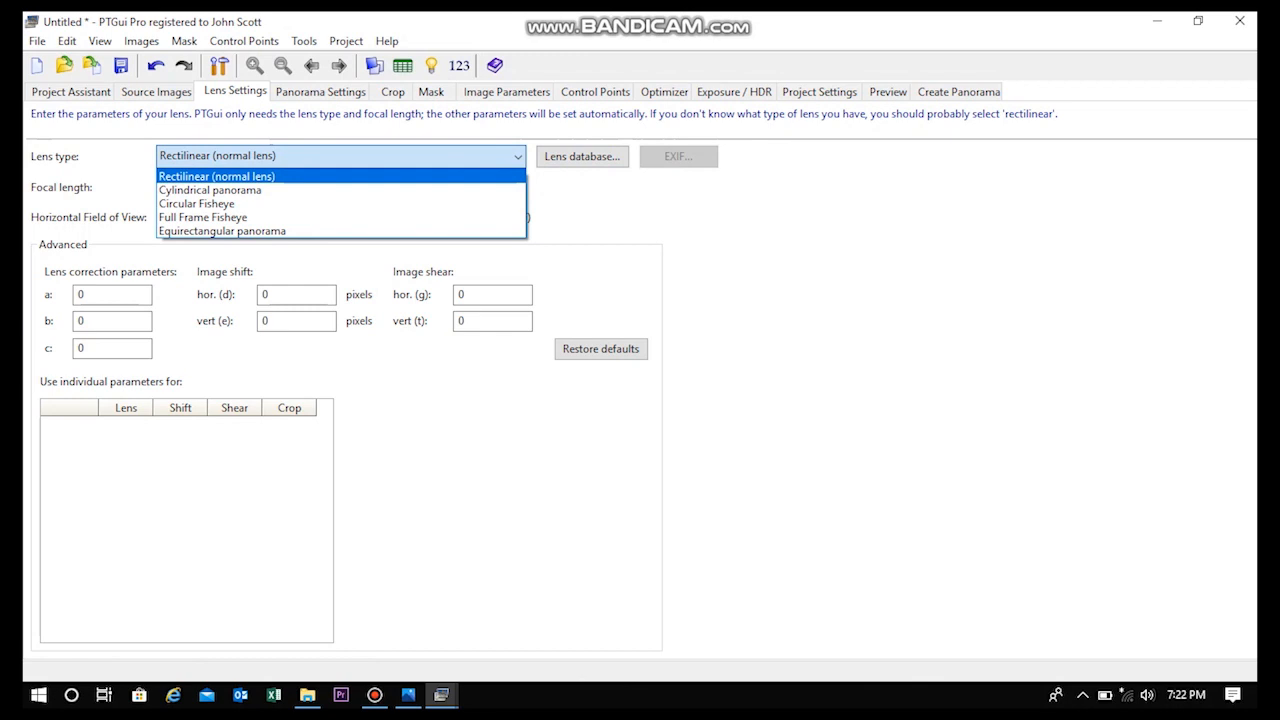
left_click(340, 156)
Set the panorama projection to Cylindrical (for wide angle panoramas) and check the crop settings.
left_click(320, 91)
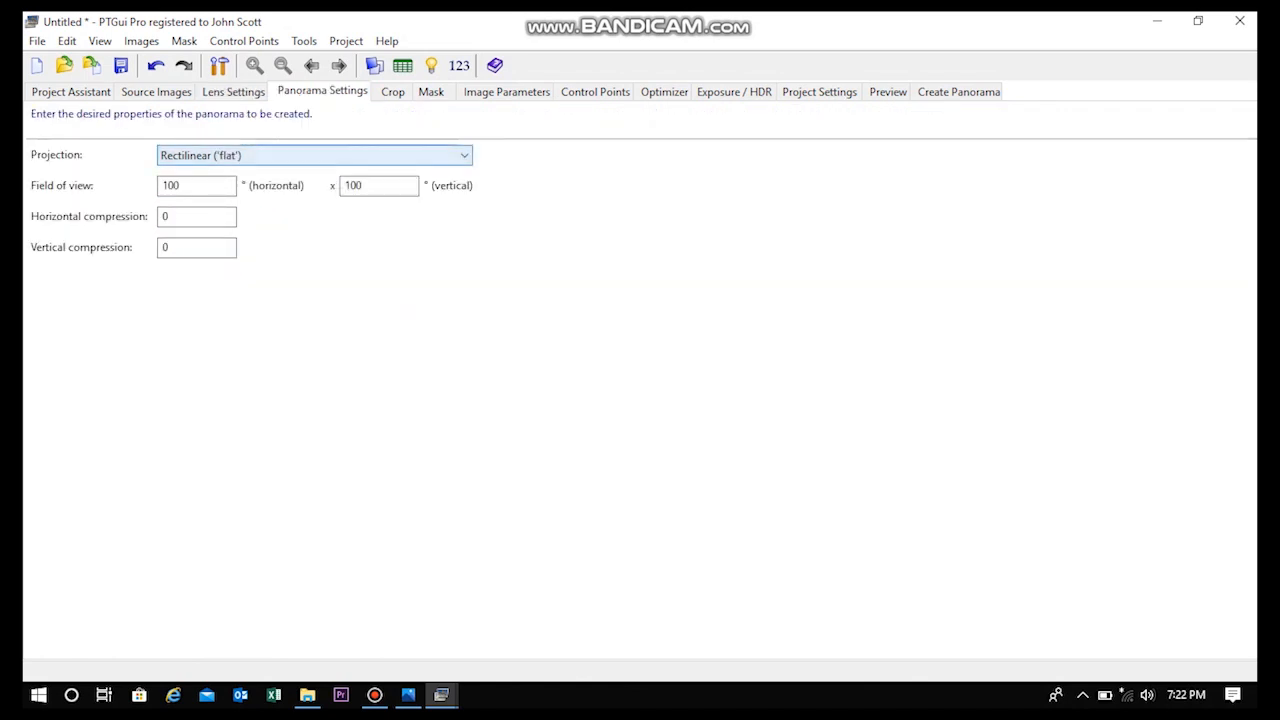
left_click(464, 155)
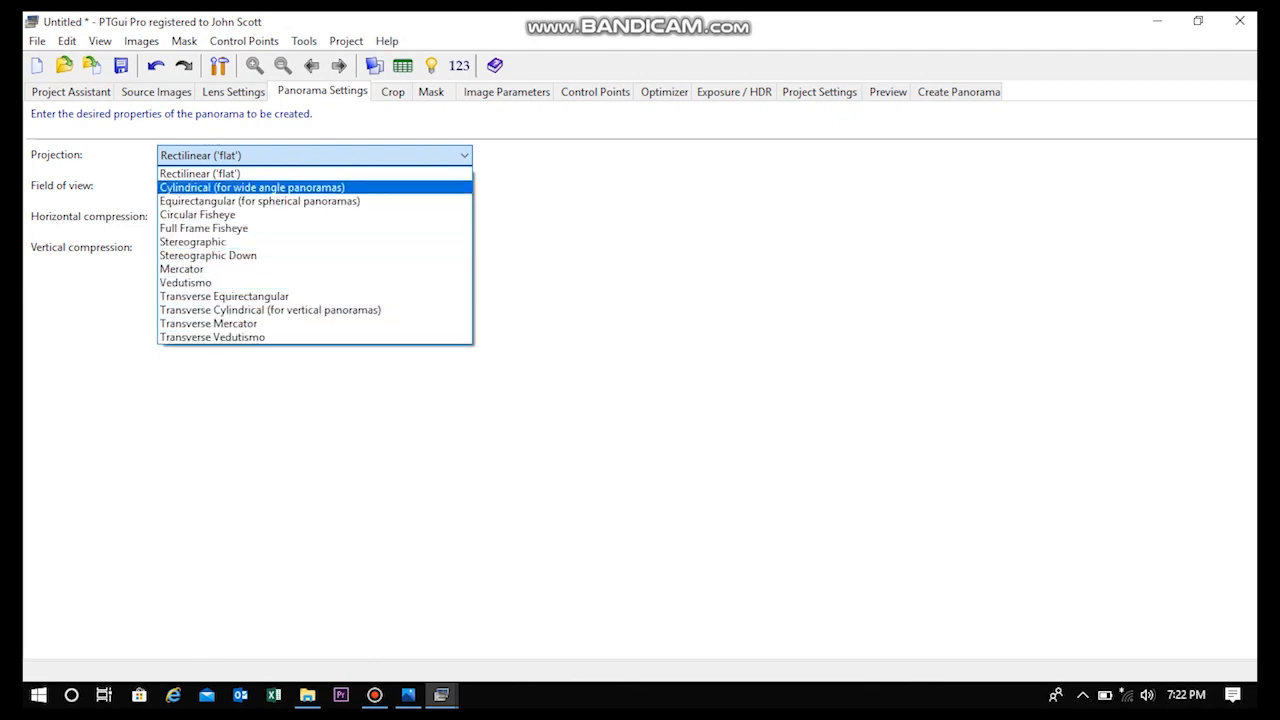
left_click(252, 187)
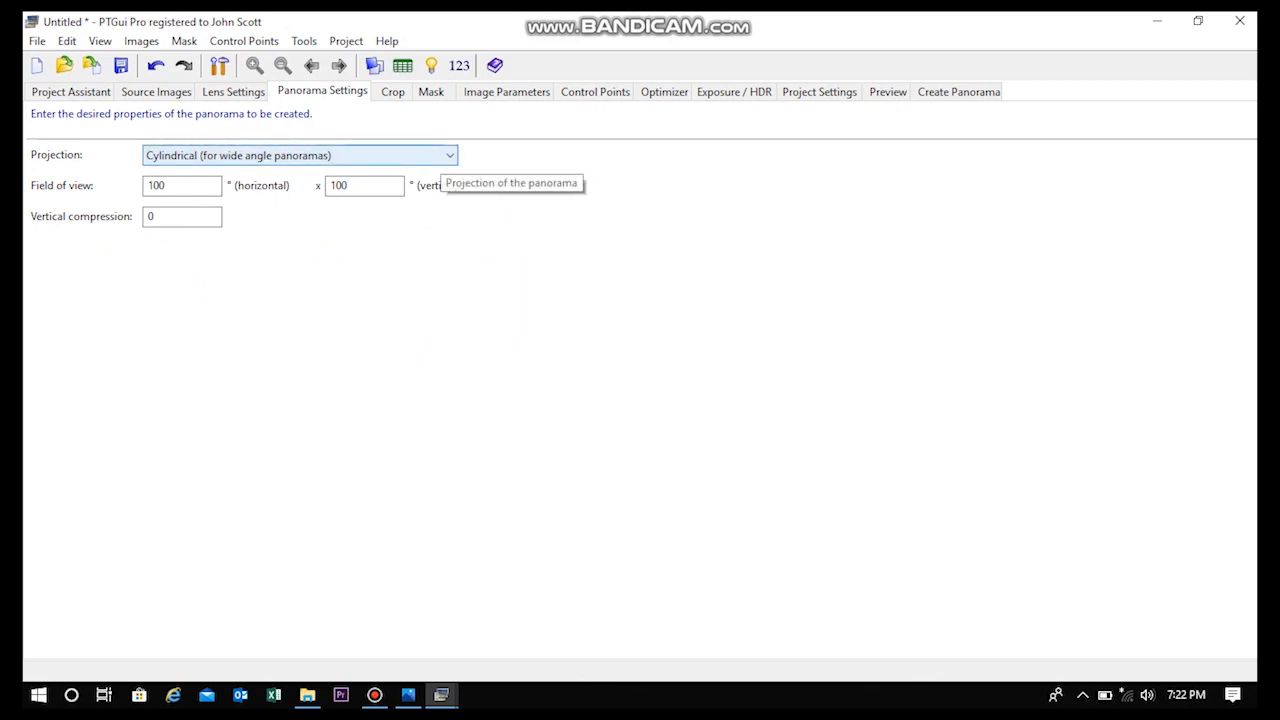
left_click(393, 91)
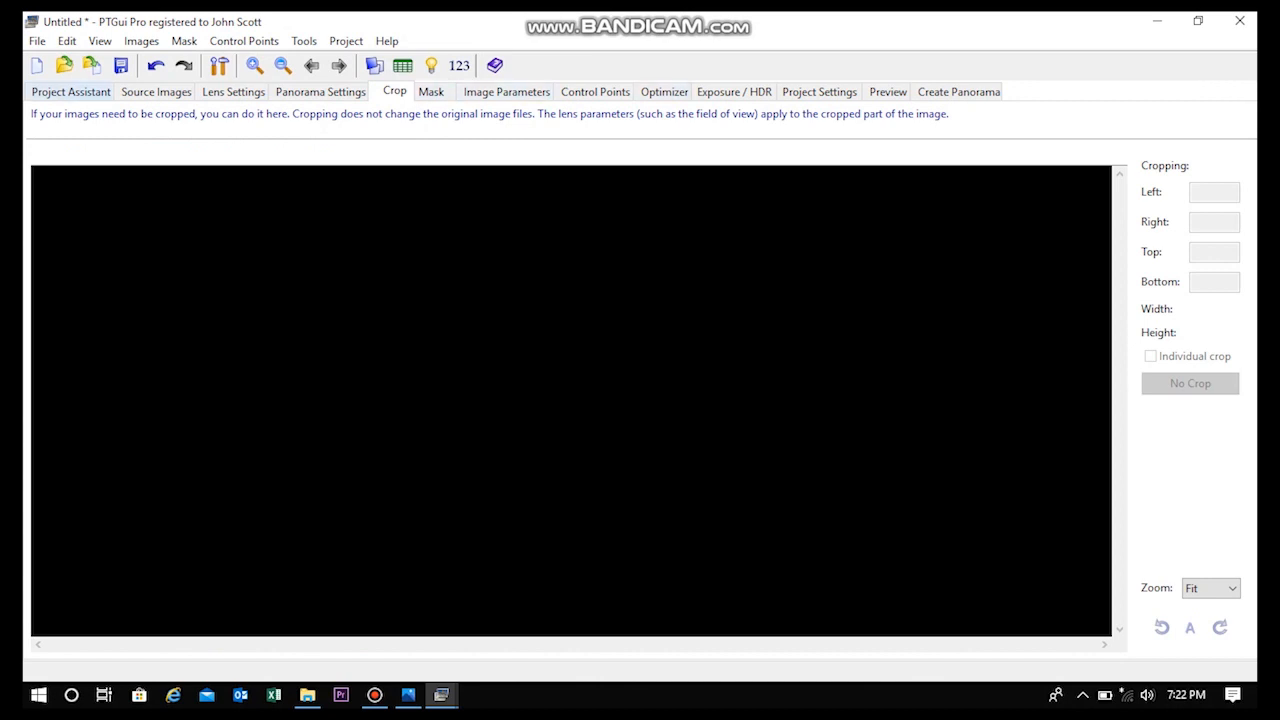
Open the file selection for adding images to the panorama project.
left_click(71, 91)
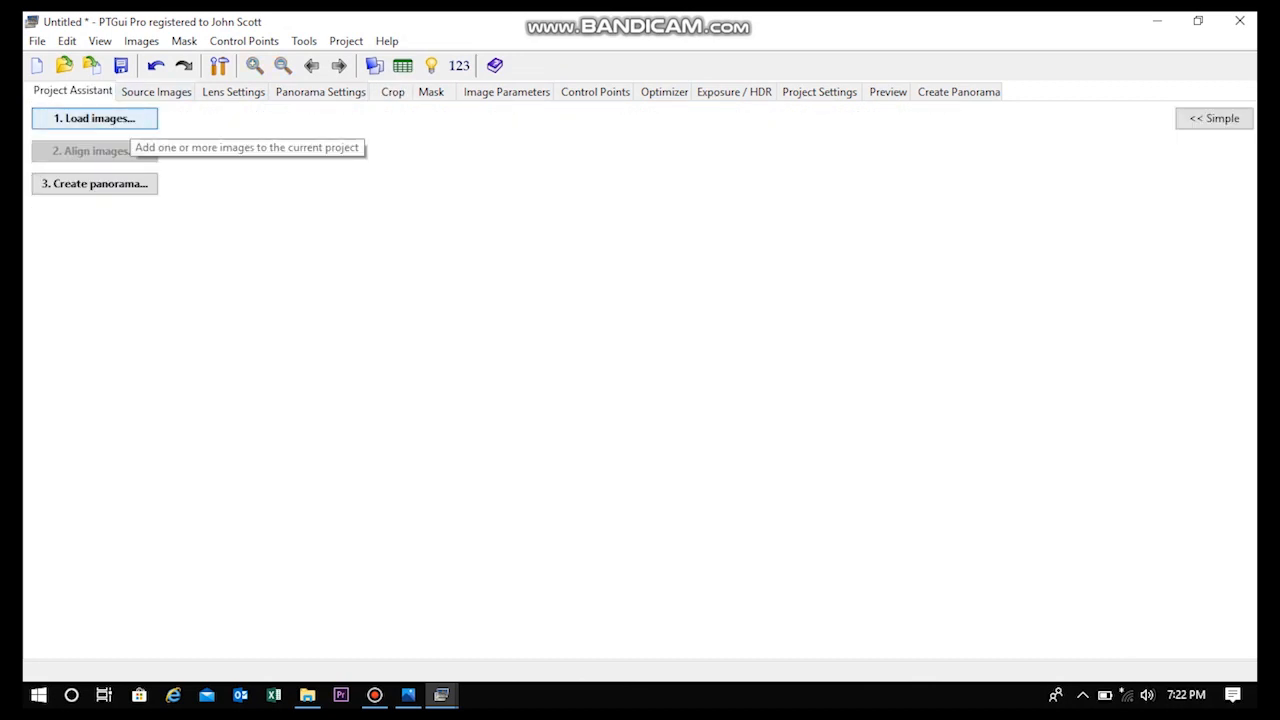
left_click(94, 118)
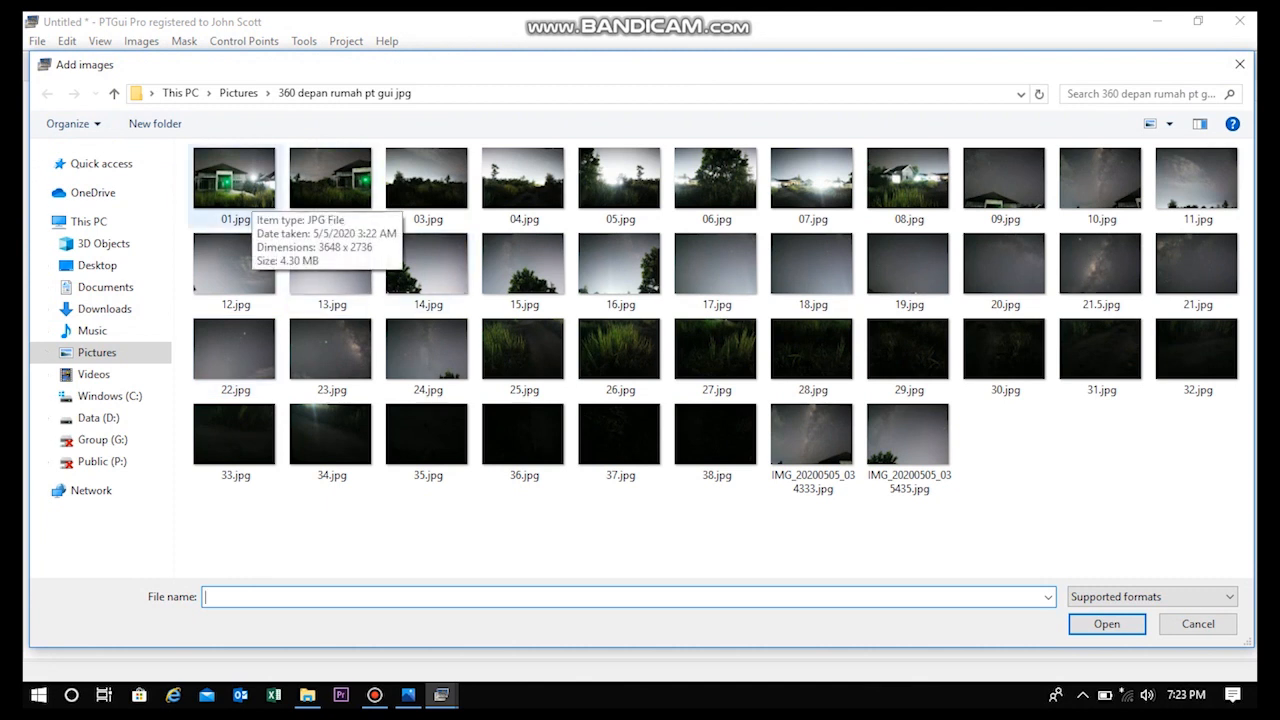
left_click(234, 186)
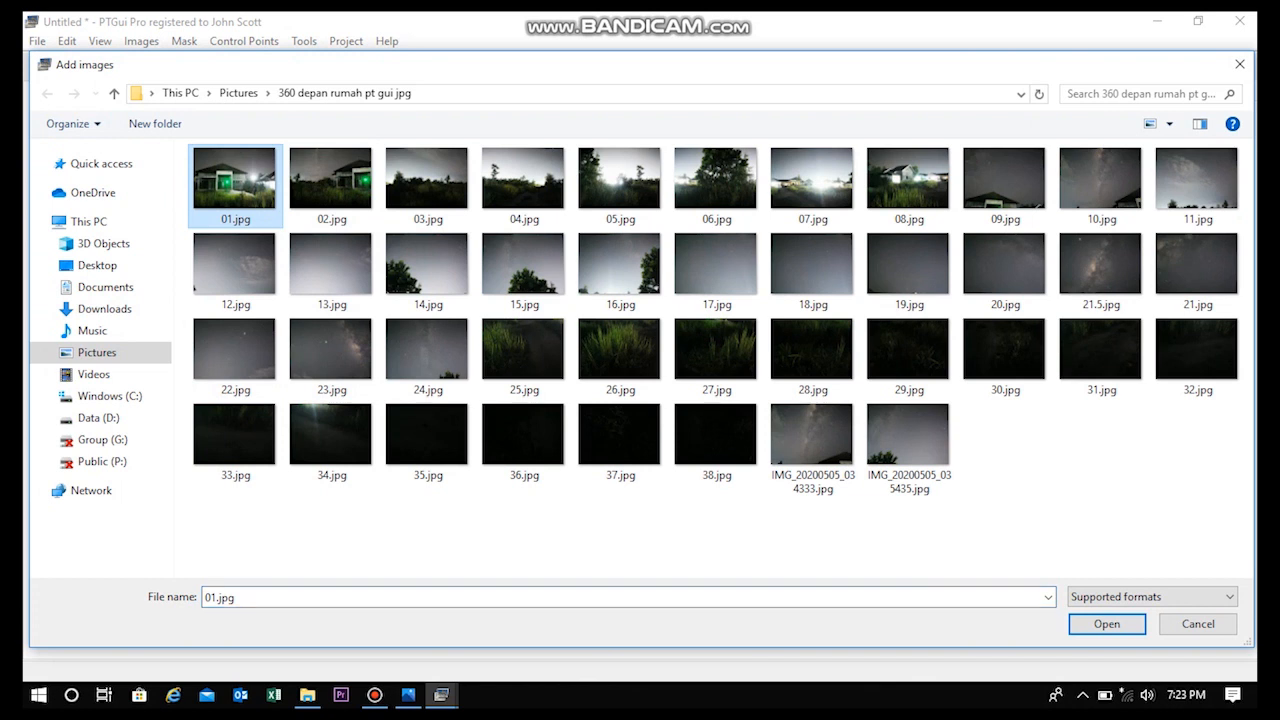
left_click(330, 186, "ctrl")
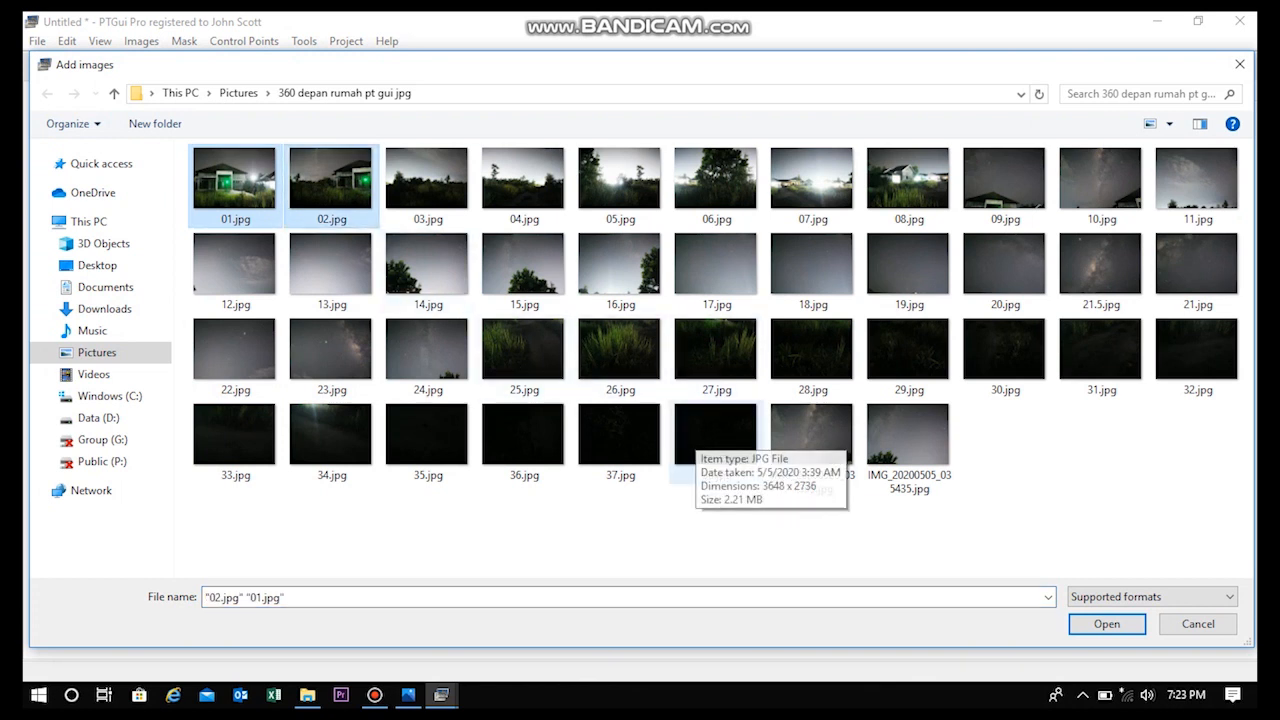
left_click(716, 435, "shift")
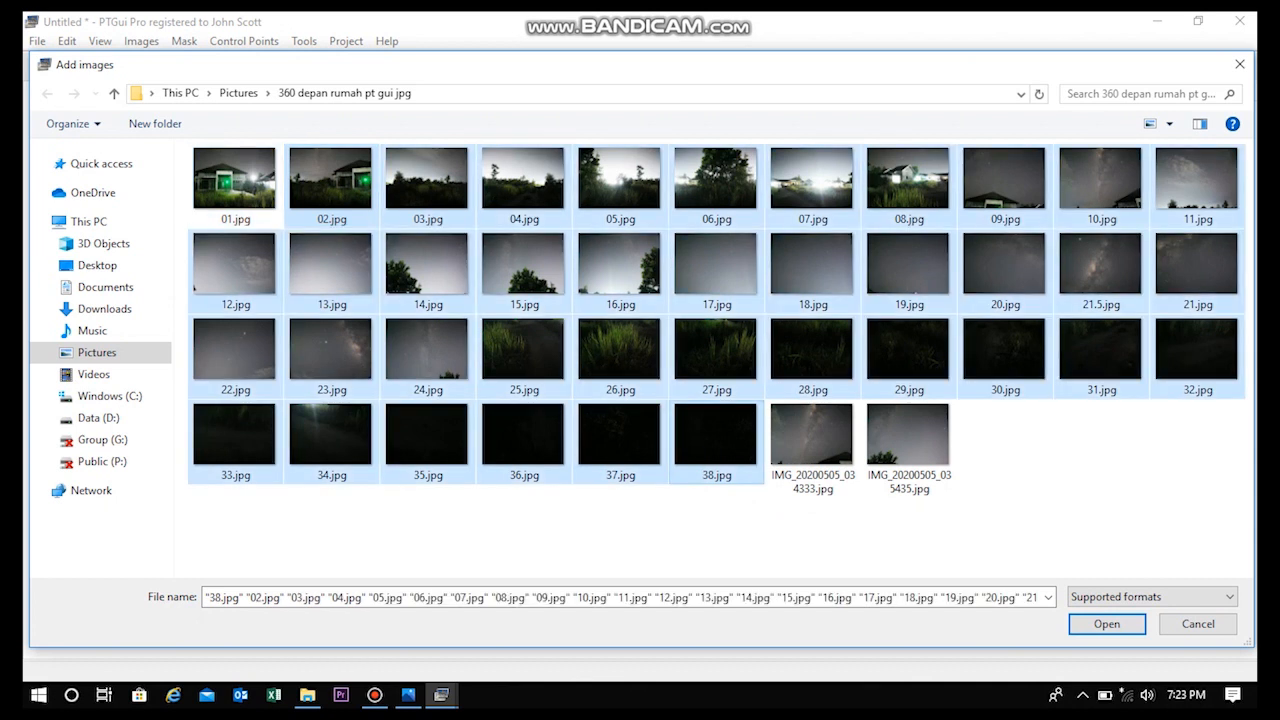
Load the images 01.jpg and 02.jpg into the panorama project.
left_click(234, 186)
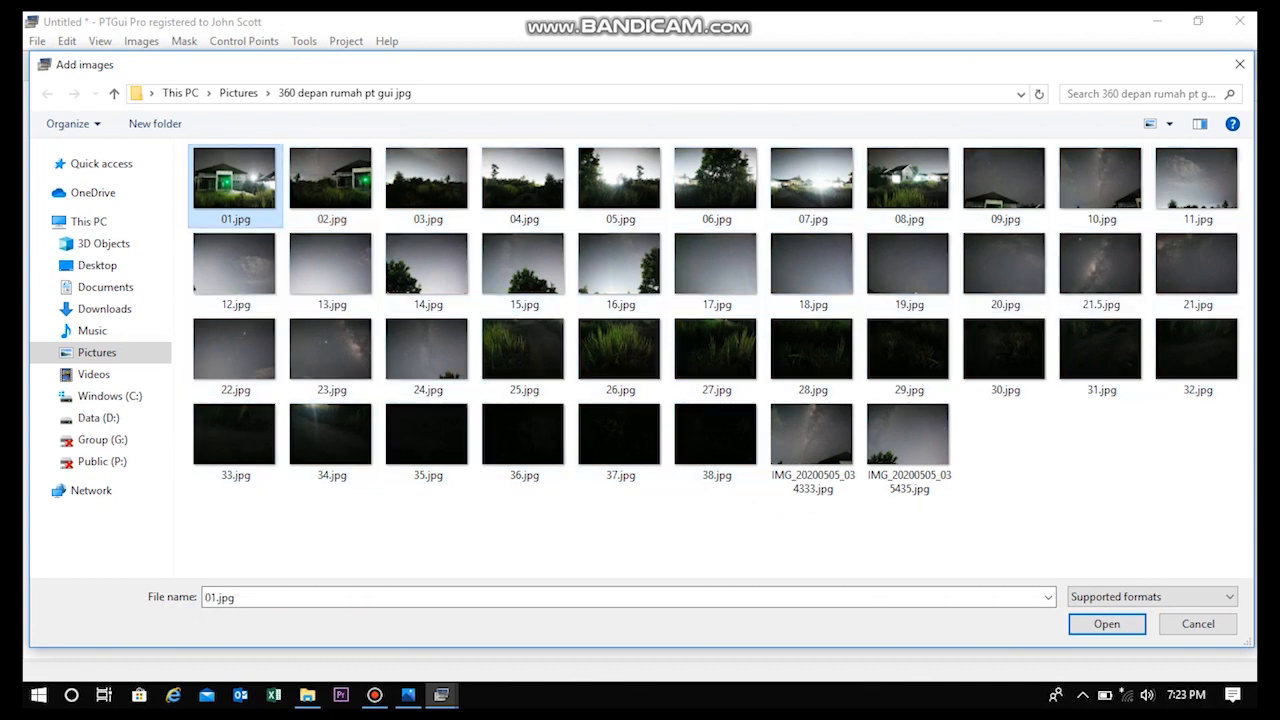
left_click(331, 186, "ctrl")
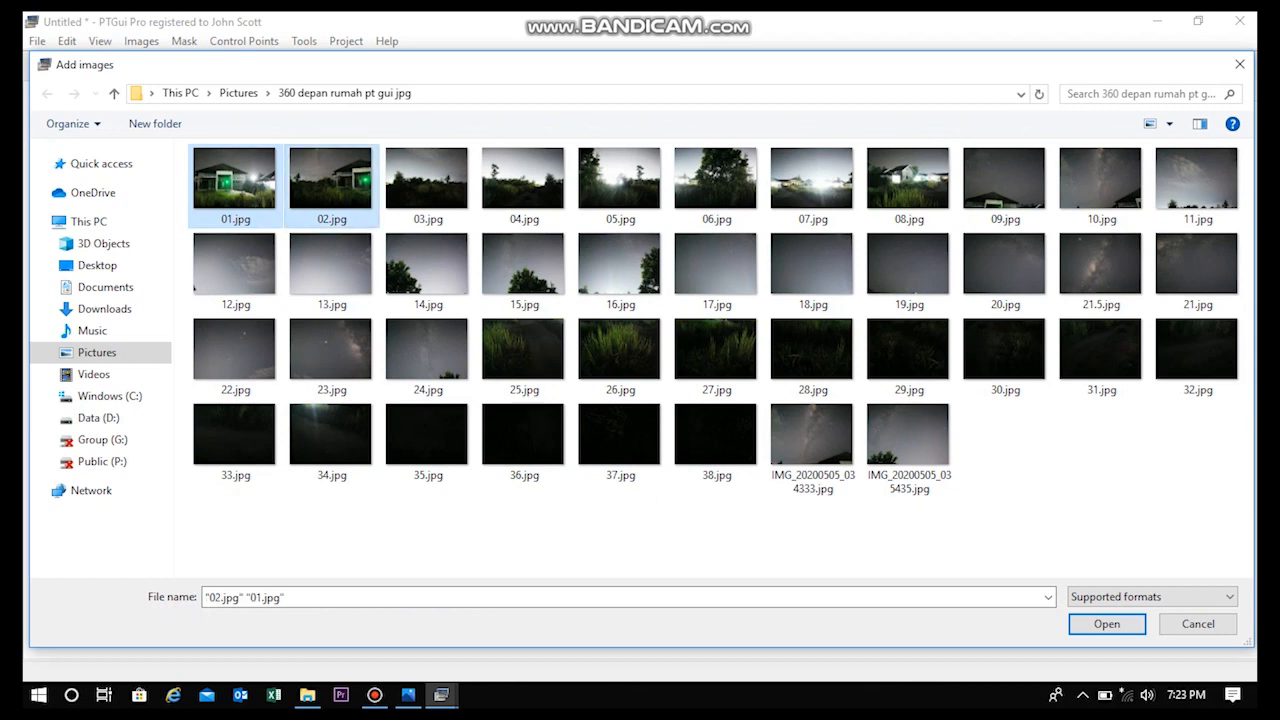
left_click(1106, 623)
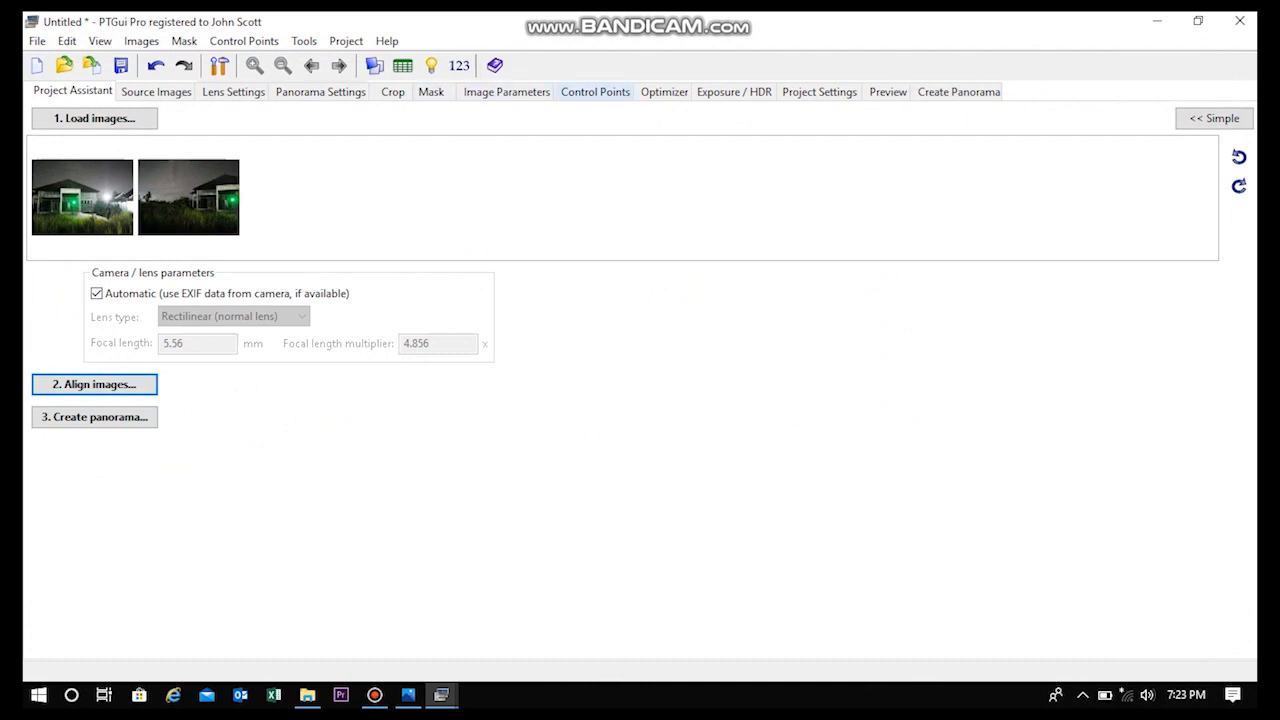
Add three matching control points between images 0 and 1, at the roof's outer corner and along the wooden beam beneath it.
left_click(595, 91)
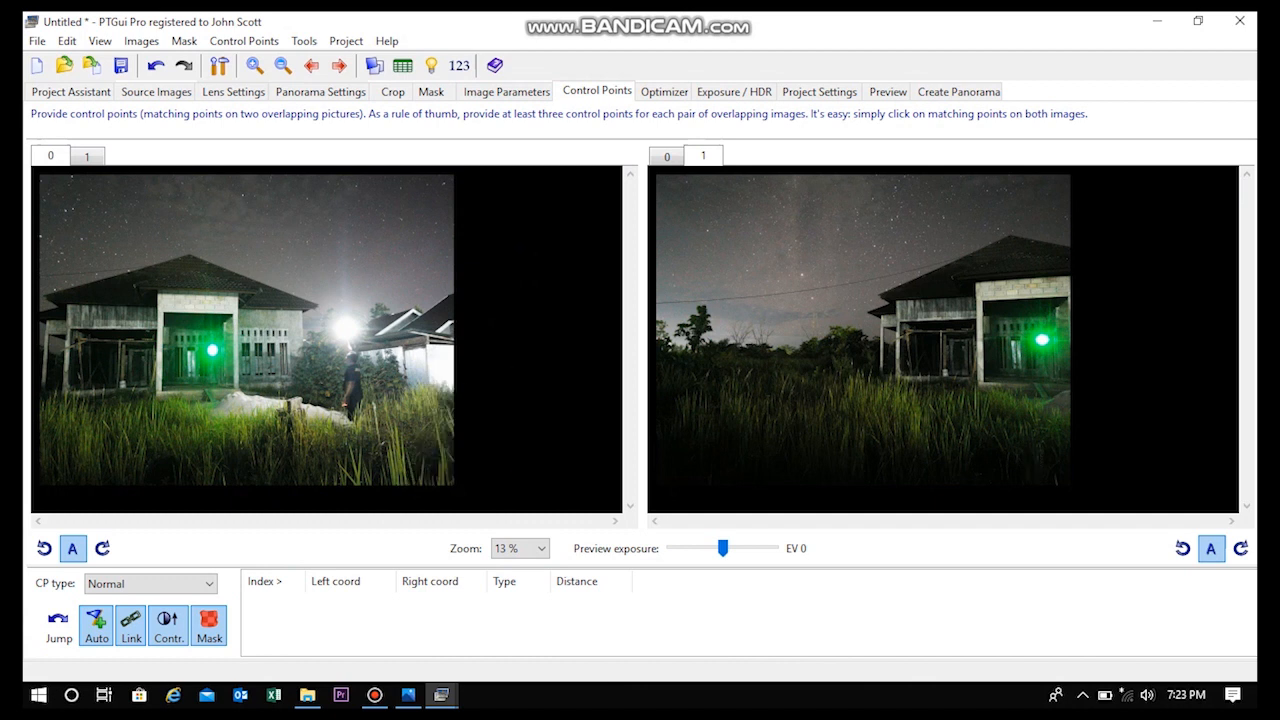
left_click(520, 548)
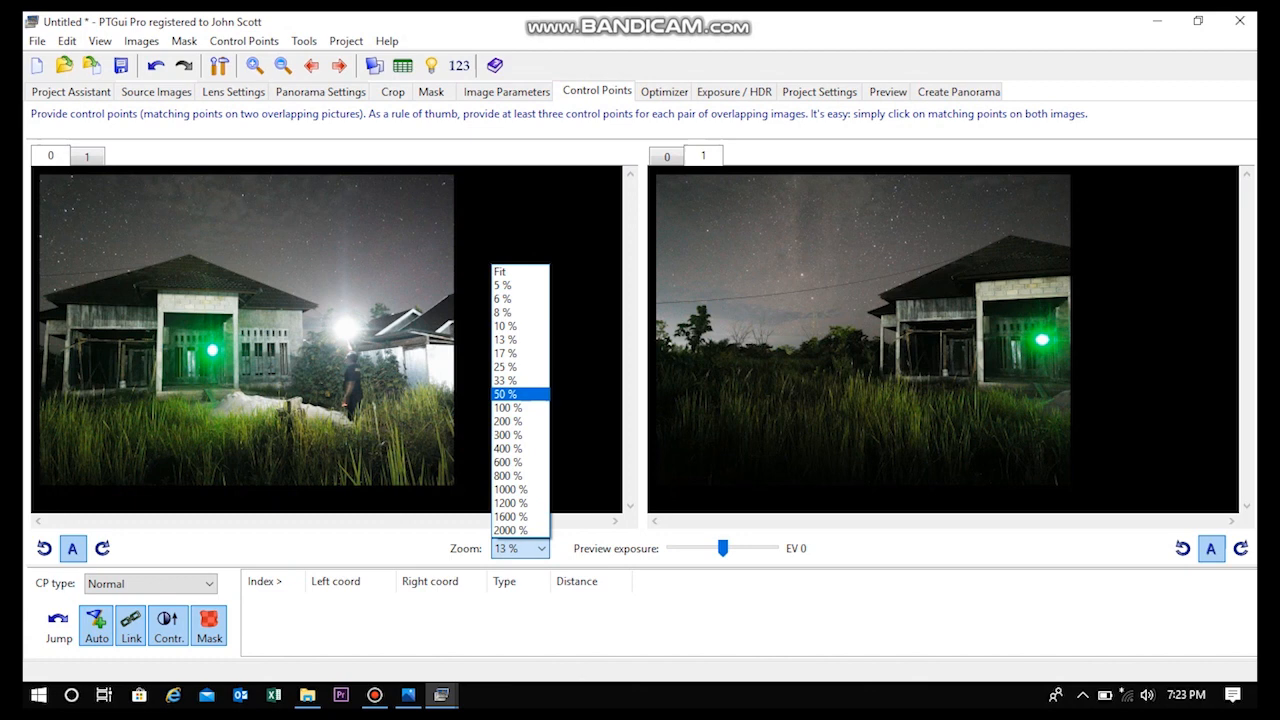
left_click(520, 380)
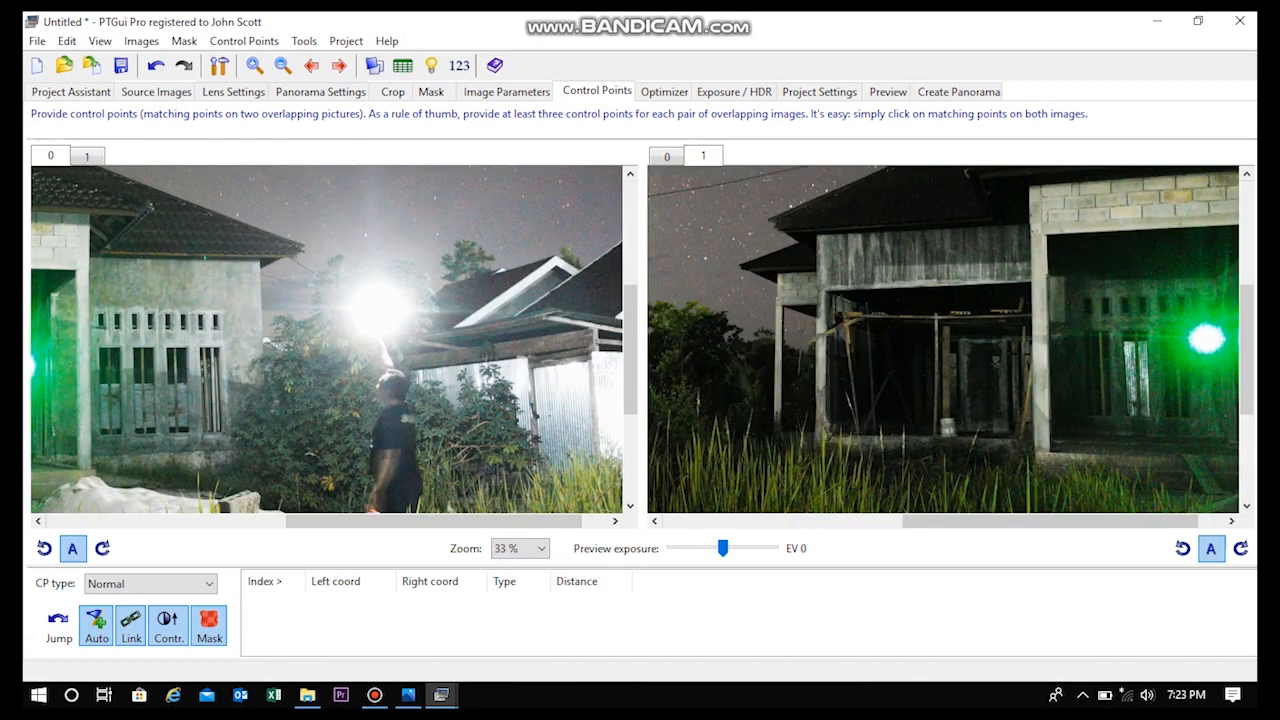
left_click_drag(1034, 521, 1025, 521)
left_click_drag(434, 521, 194, 521)
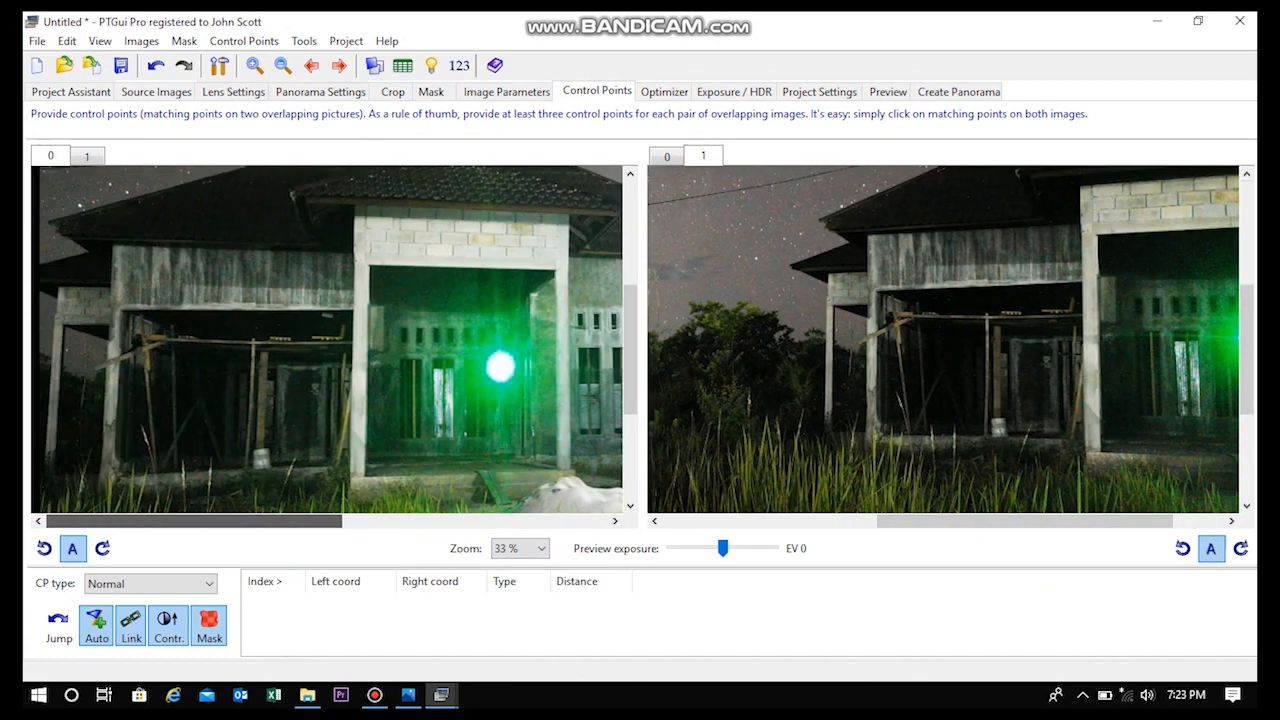
left_click(48, 223)
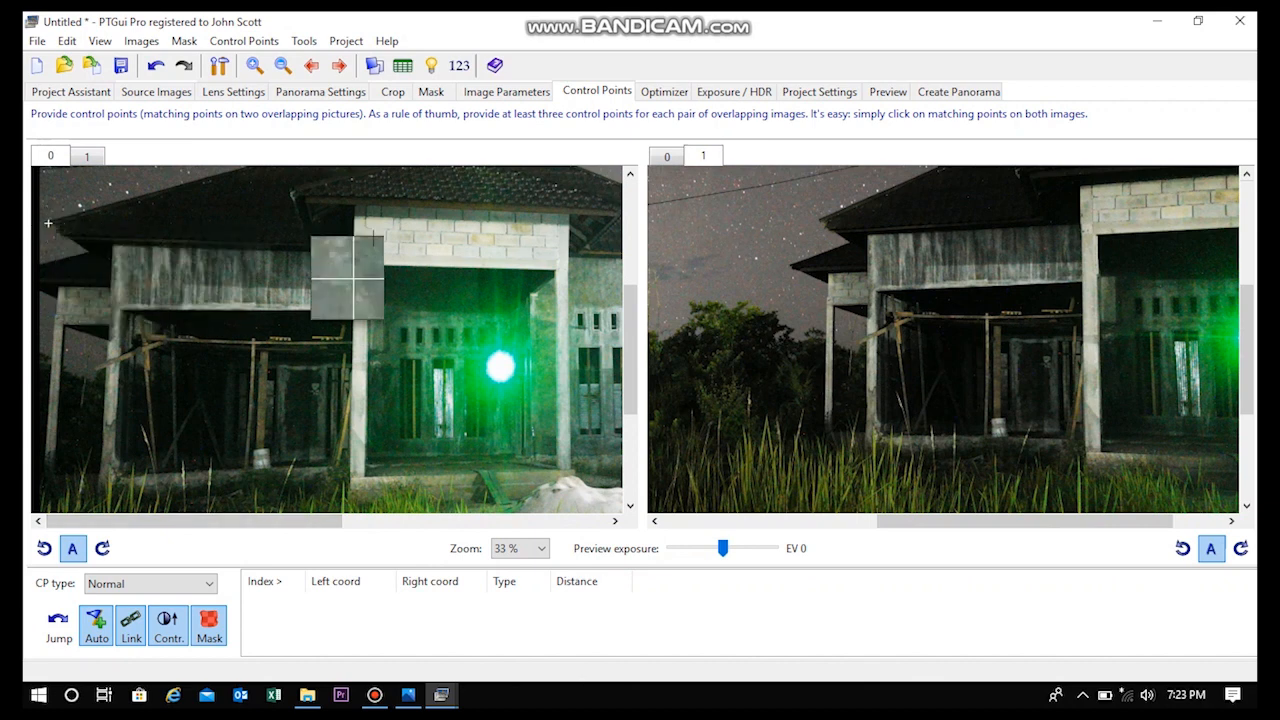
left_click(818, 218)
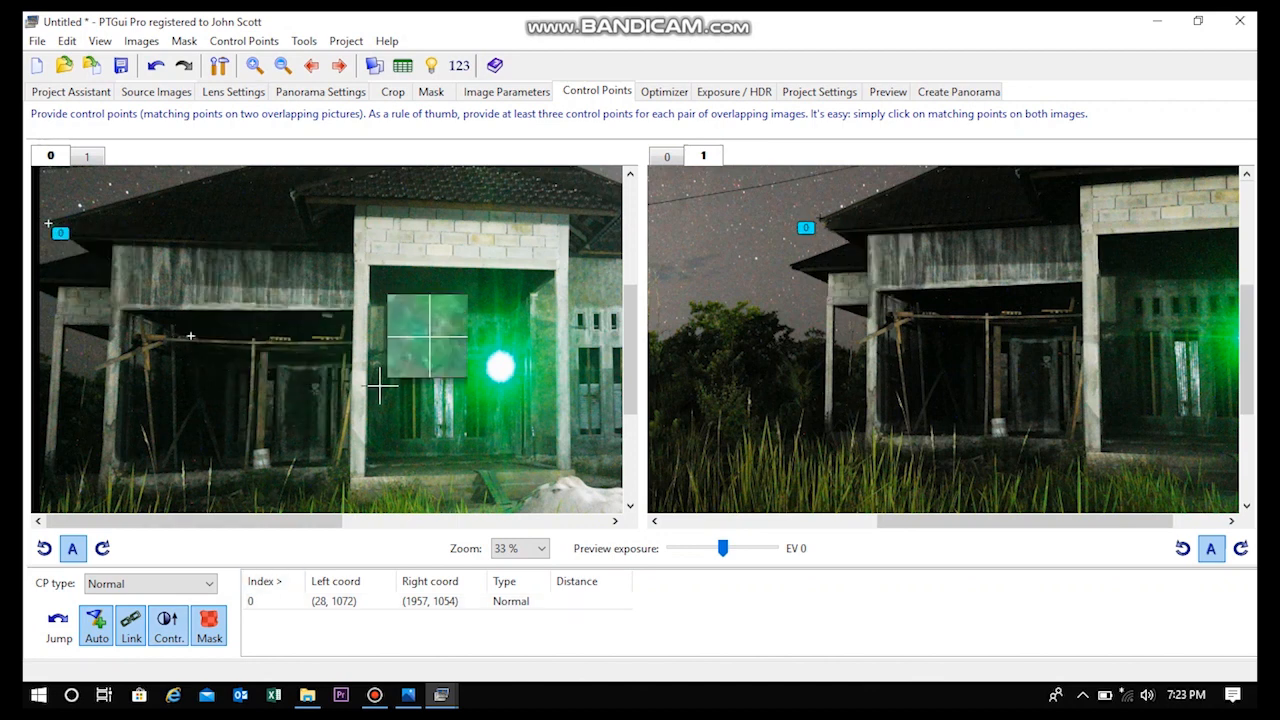
left_click(934, 310)
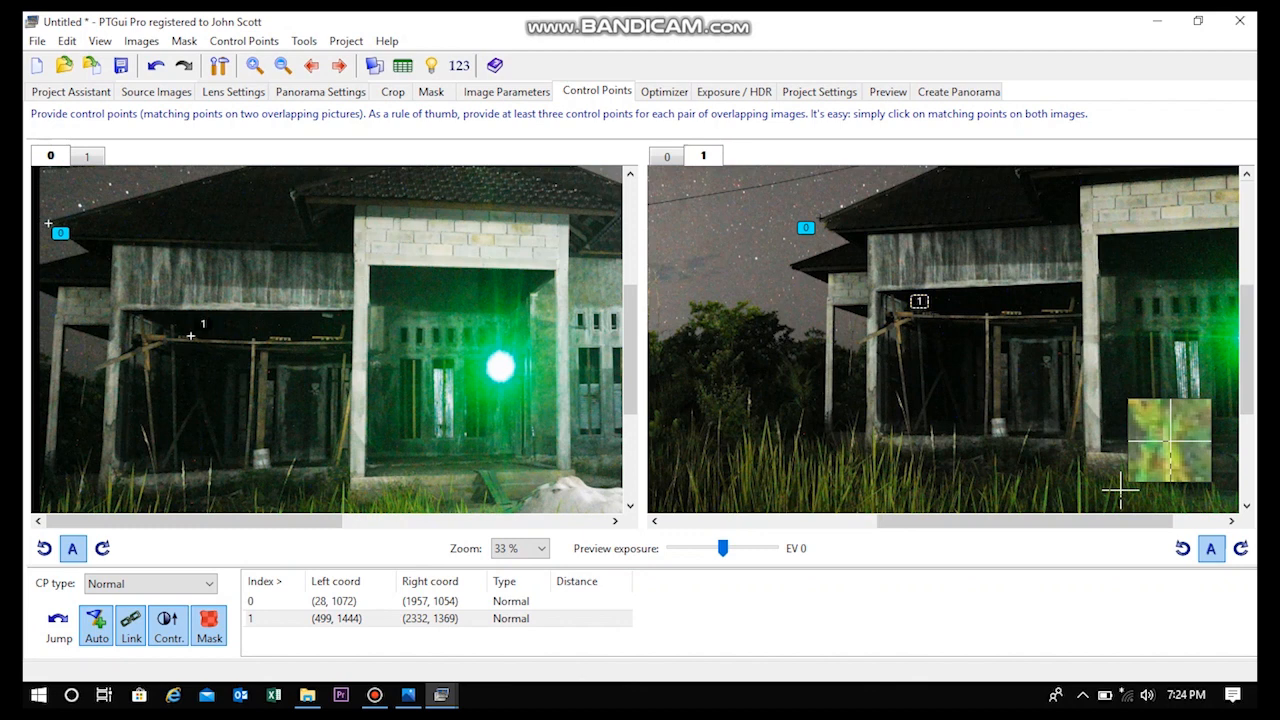
left_click(1057, 313)
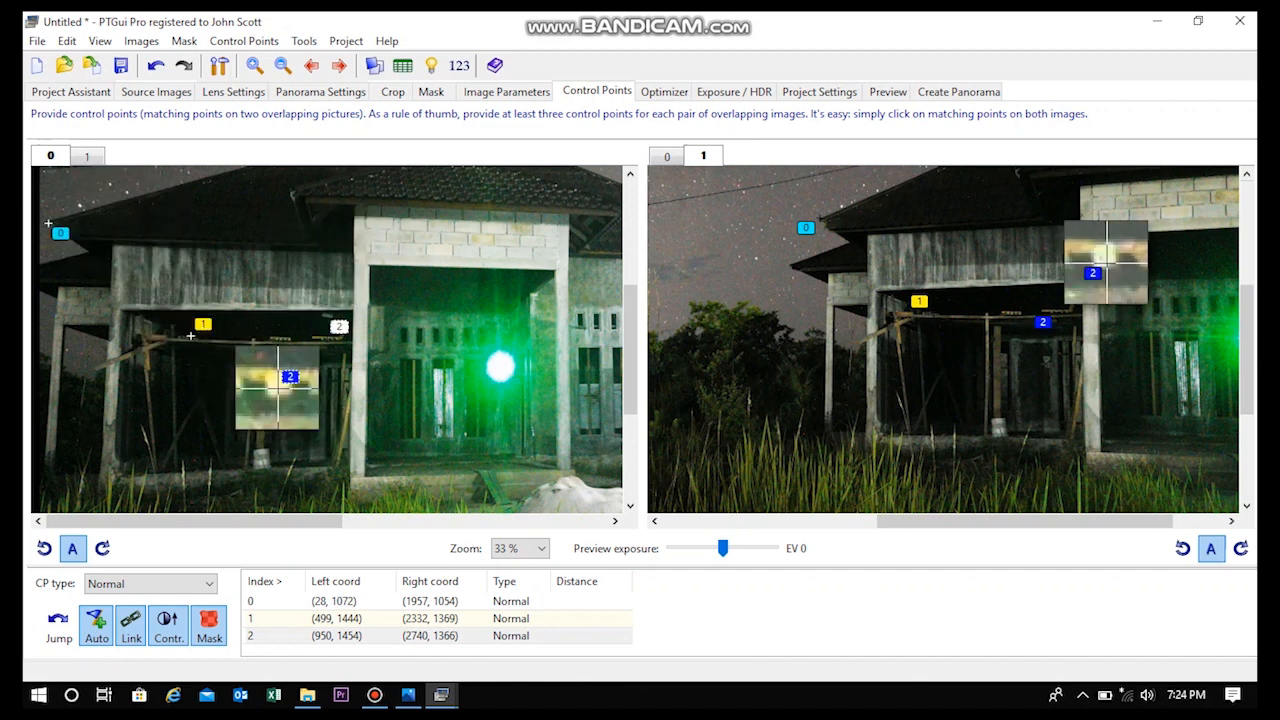
Align images 0 and 1 using their control points and accept the optimizer results.
left_click(71, 91)
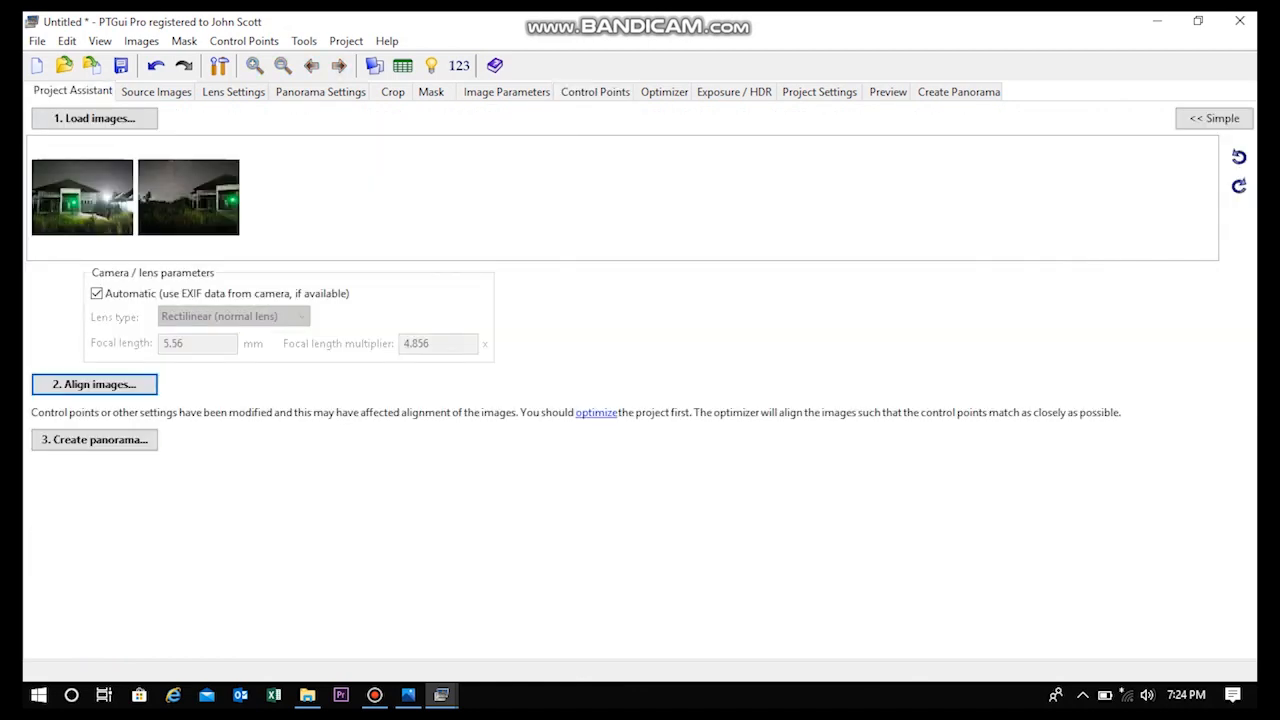
left_click(94, 384)
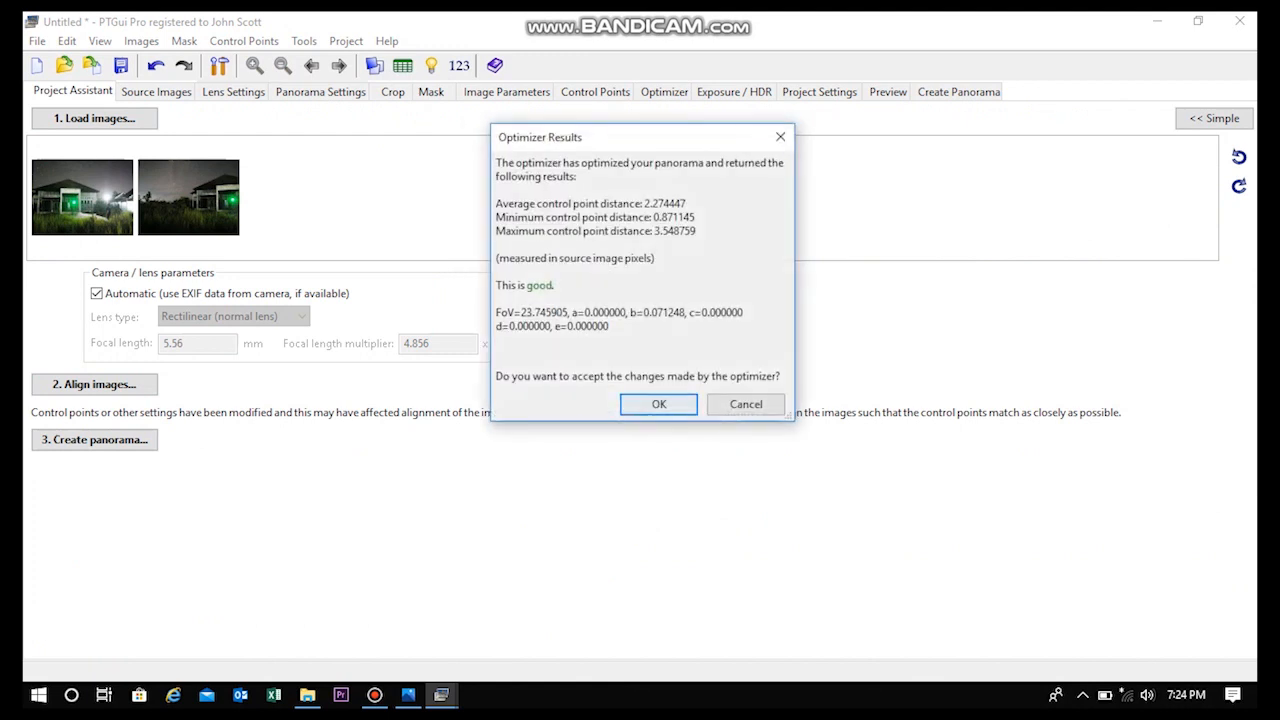
left_click(658, 404)
In the maximized Panorama Editor, reduce the field of view to 56° x 29° and move the panorama near the centre.
left_click(441, 694)
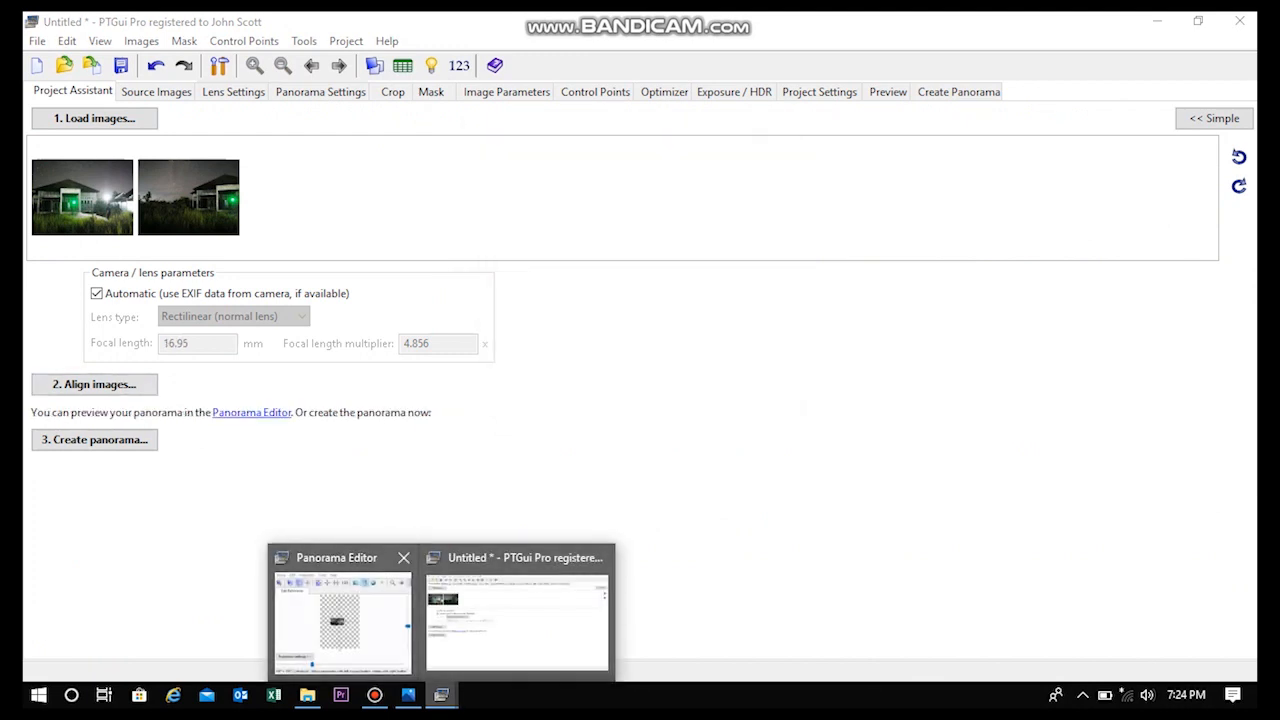
left_click(340, 610)
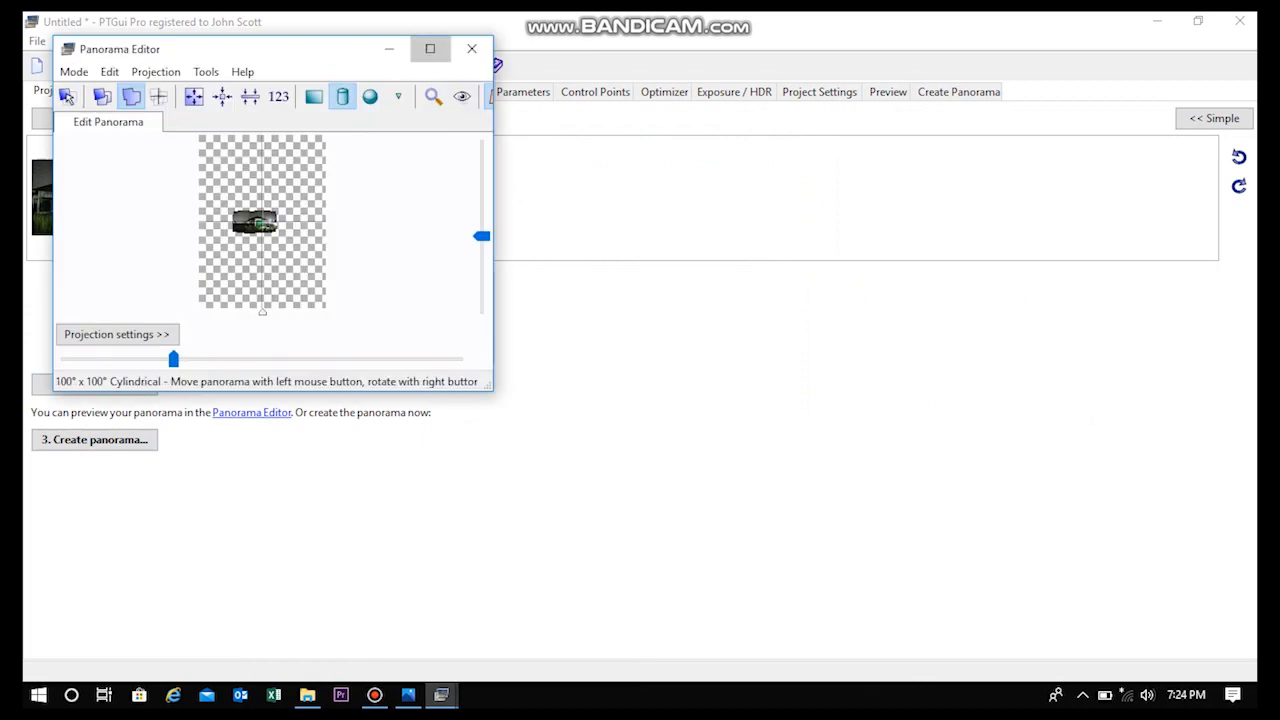
left_click(430, 48)
left_click_drag(363, 650, 296, 650)
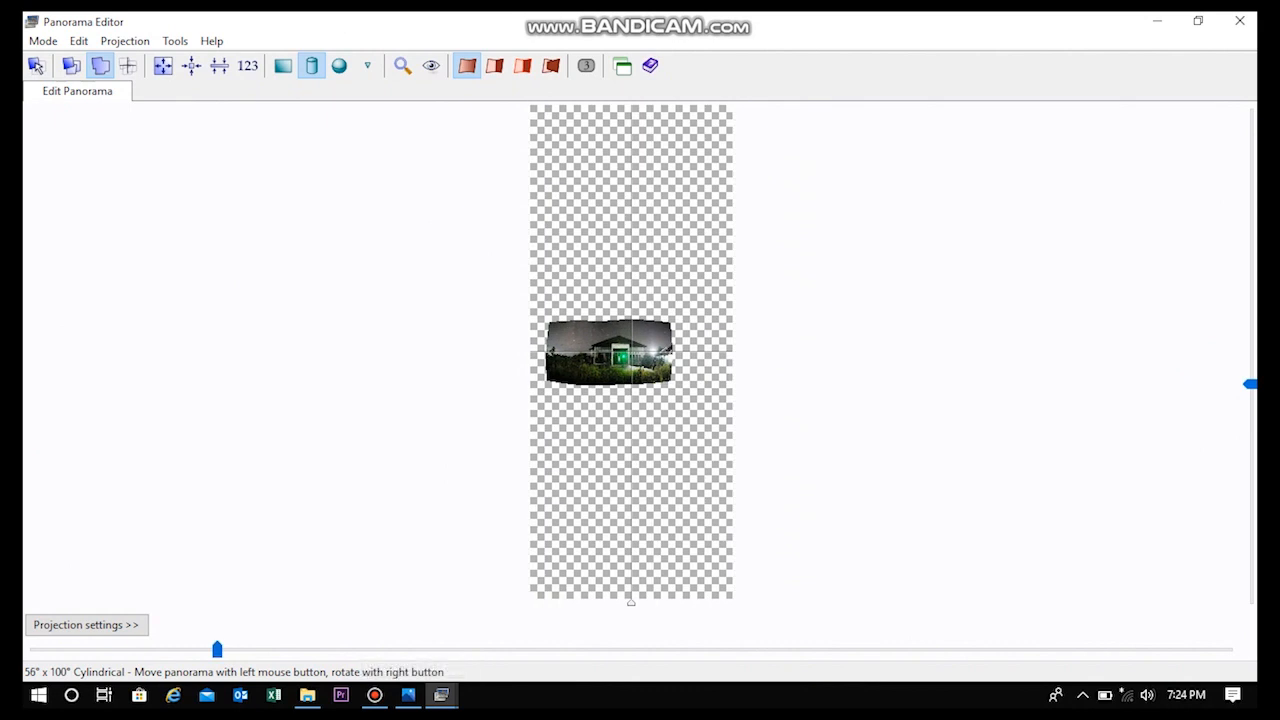
left_click_drag(1250, 384, 1250, 189)
left_click_drag(600, 345, 664, 353)
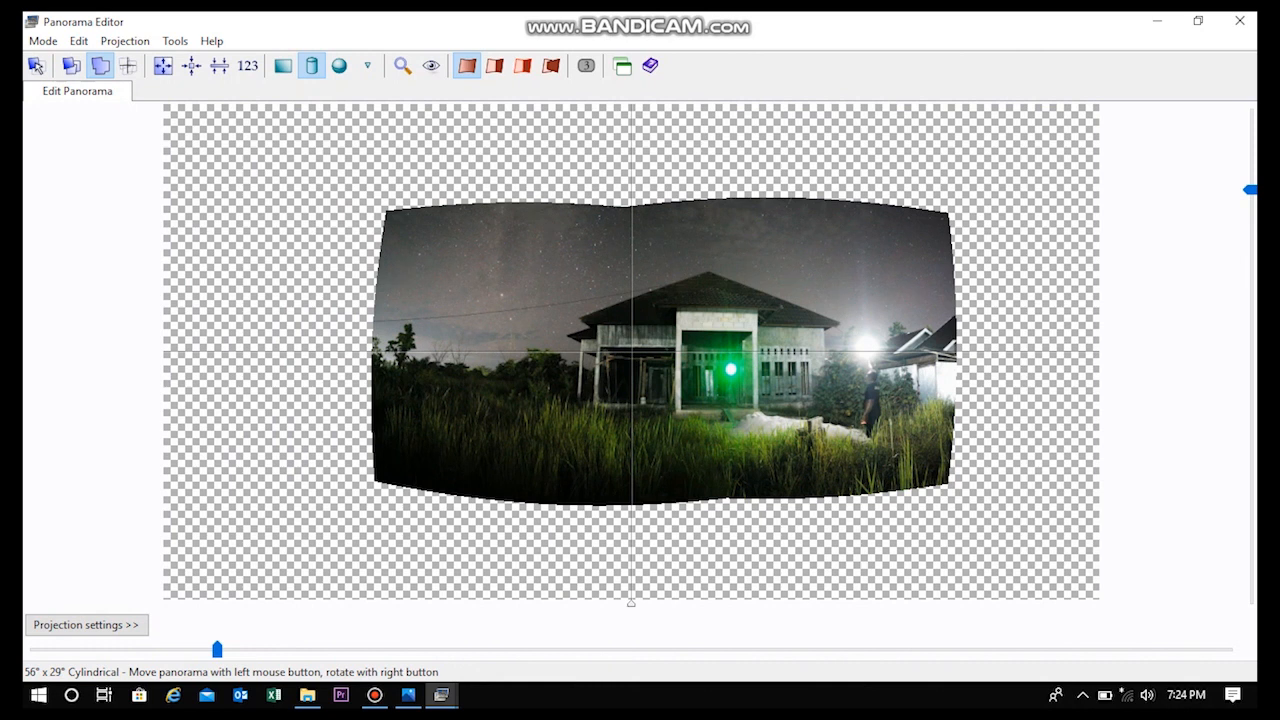
Inspect the individual image outlines in the panorama, restore whole-panorama editing and return to the main project window.
left_click(100, 65)
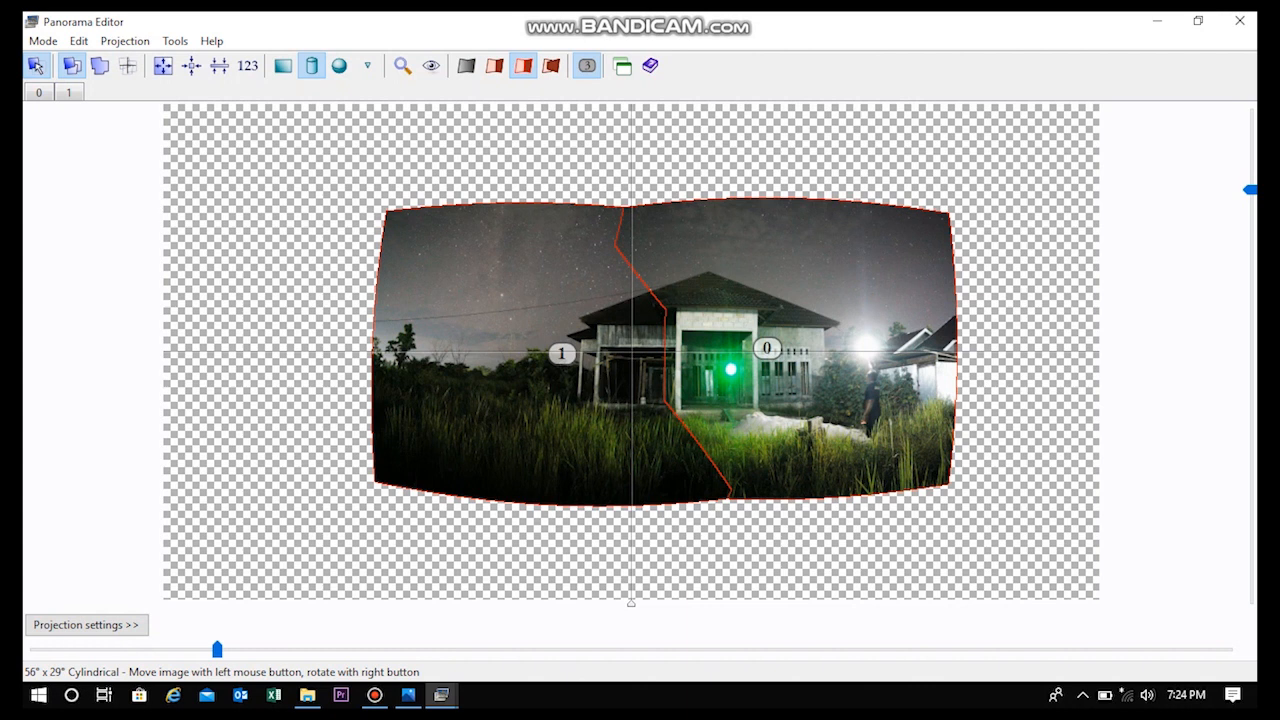
left_click(100, 65)
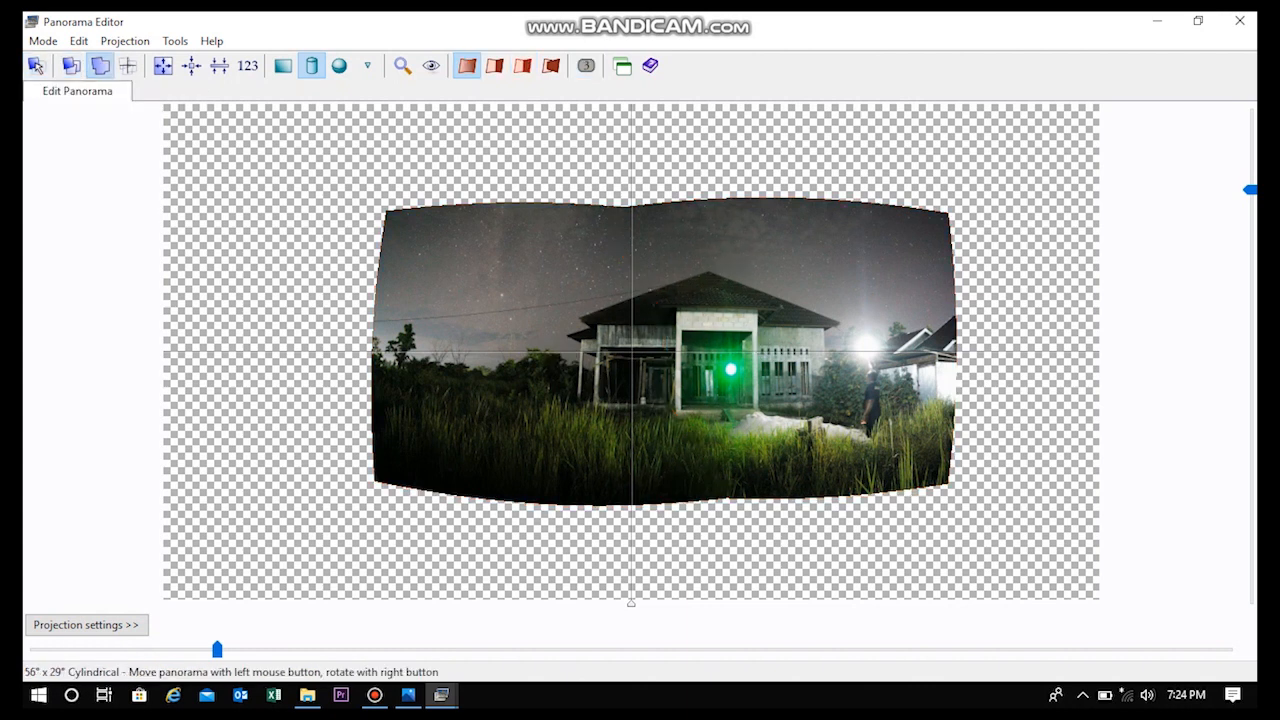
left_click(441, 694)
left_click(540, 620)
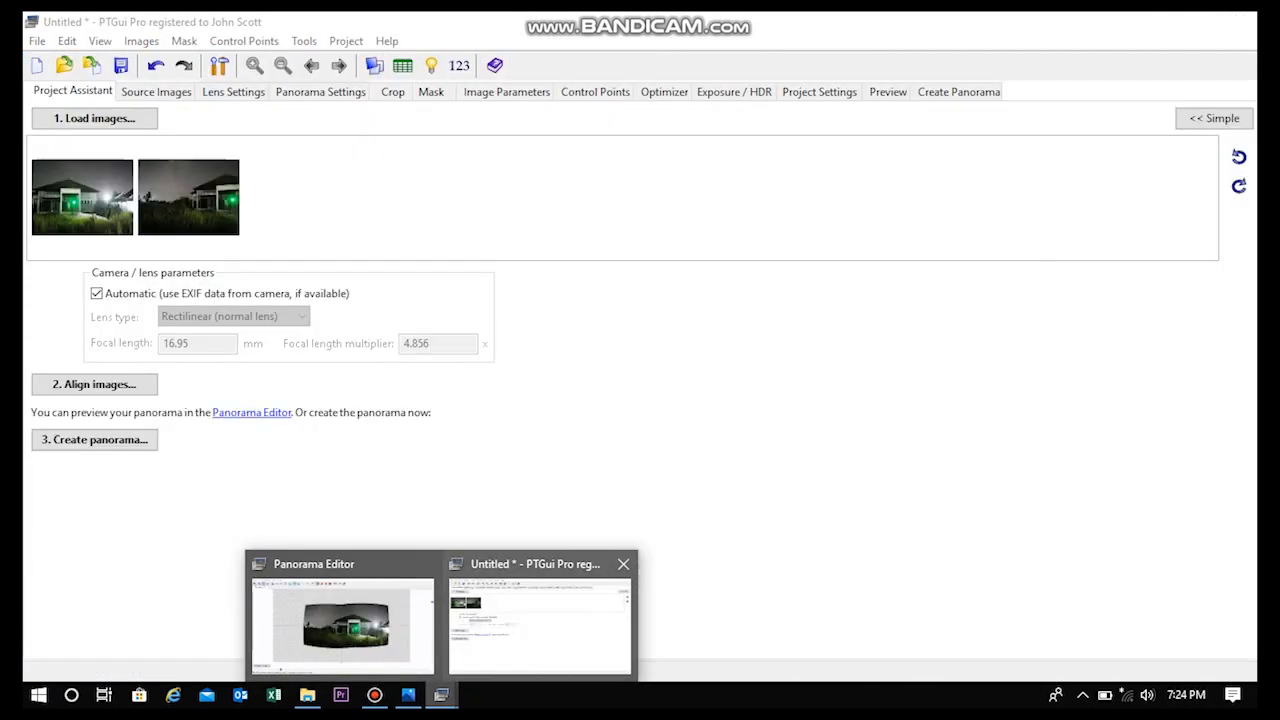
Add the image 03.jpg to the panorama project and check the list of source images.
left_click(94, 118)
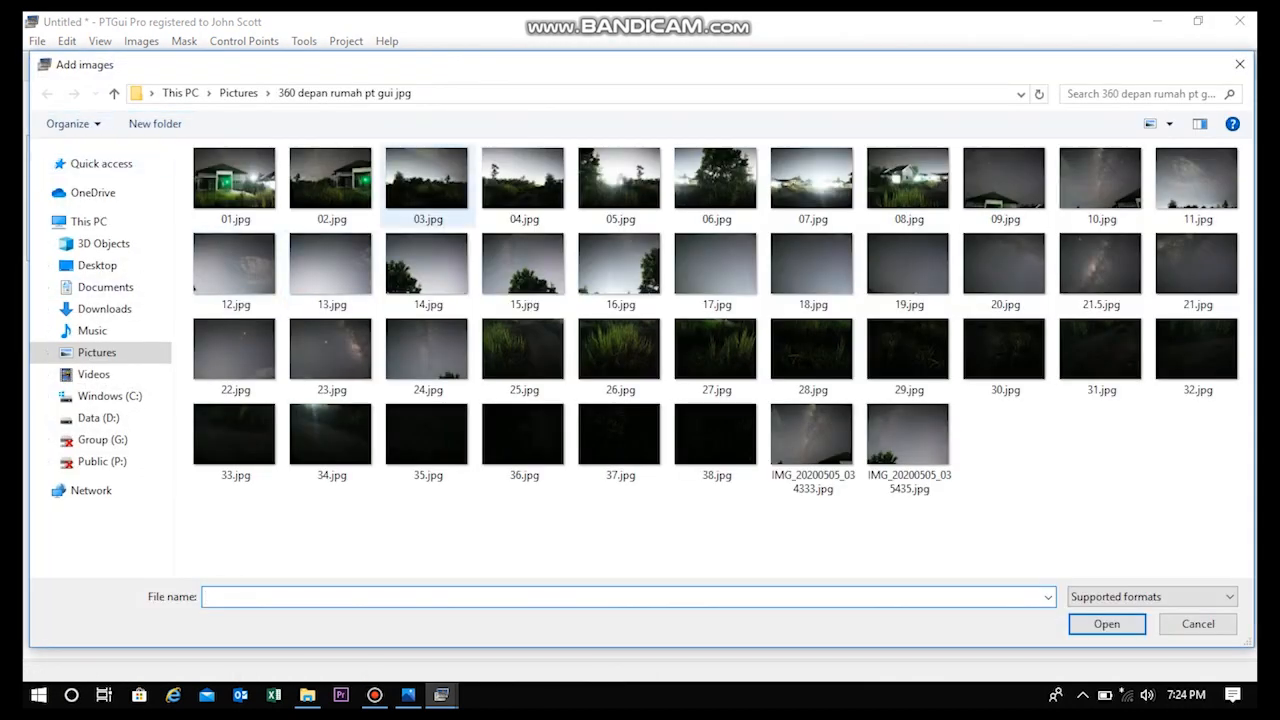
double_click(427, 186)
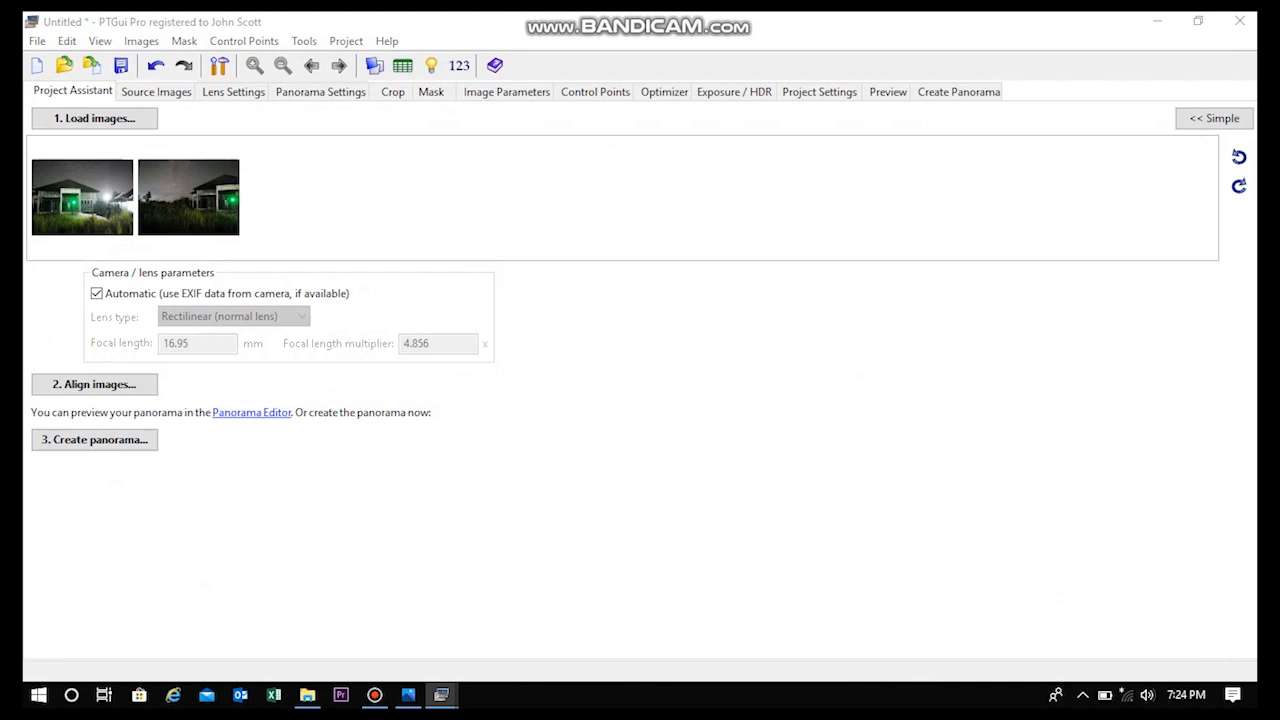
left_click(914, 244)
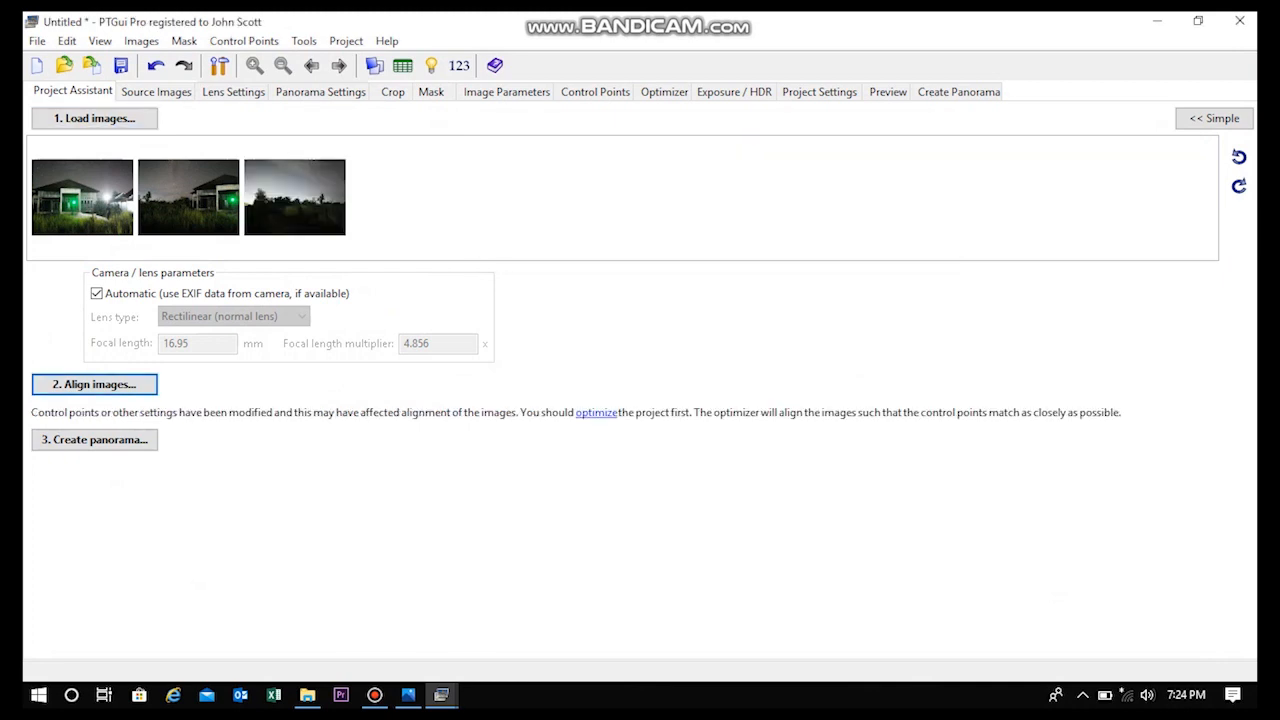
left_click(156, 91)
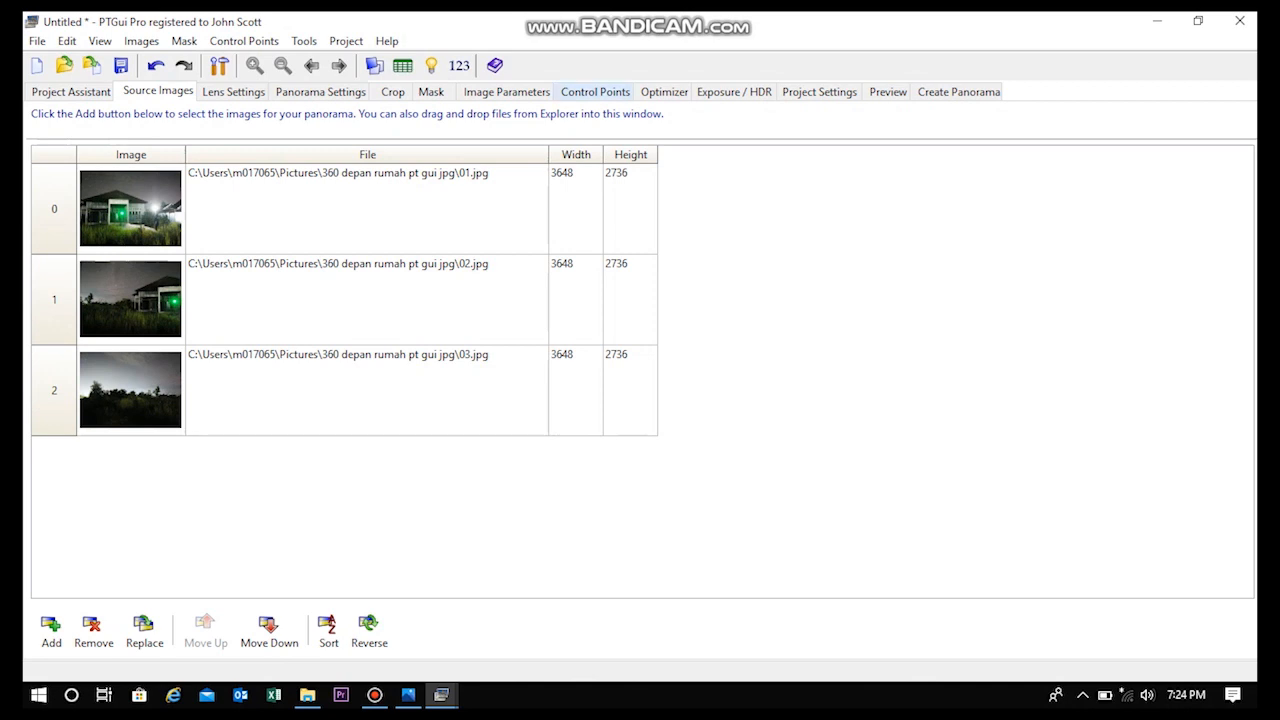
Add three matching control points between images 1 and 2, on the tall leafy tree, the bare tree and the small tree.
left_click(595, 91)
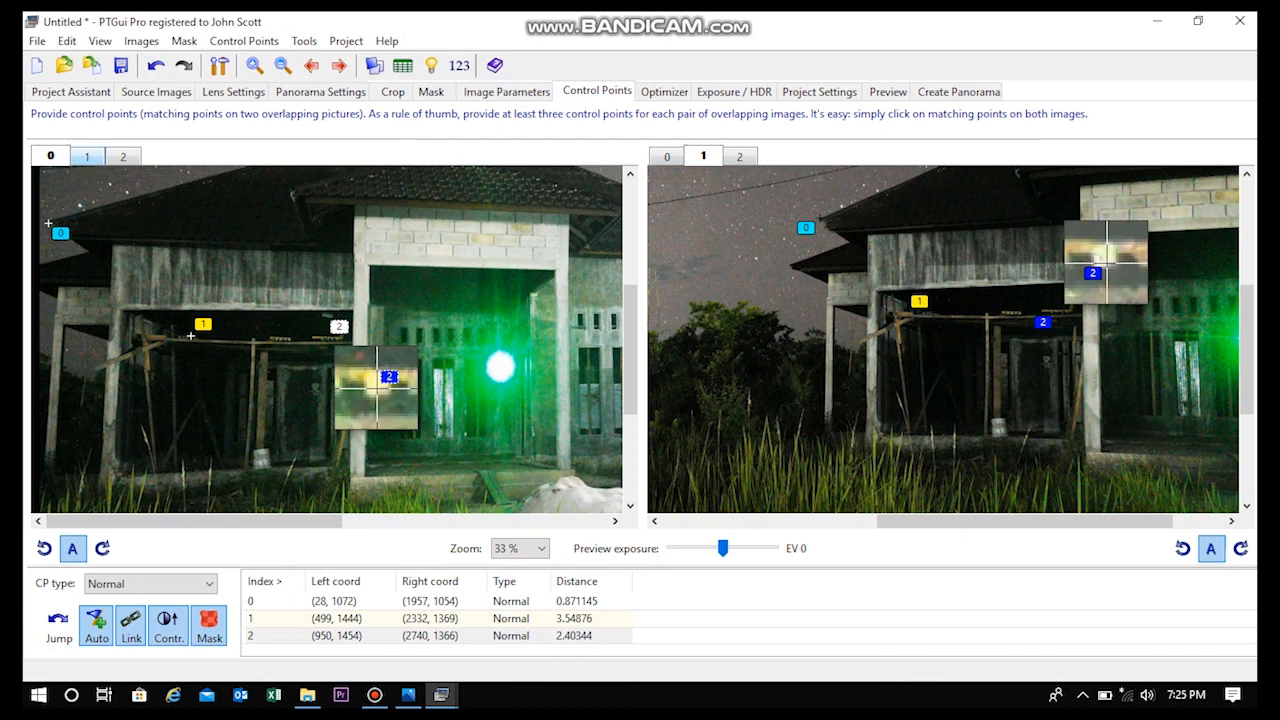
left_click(87, 156)
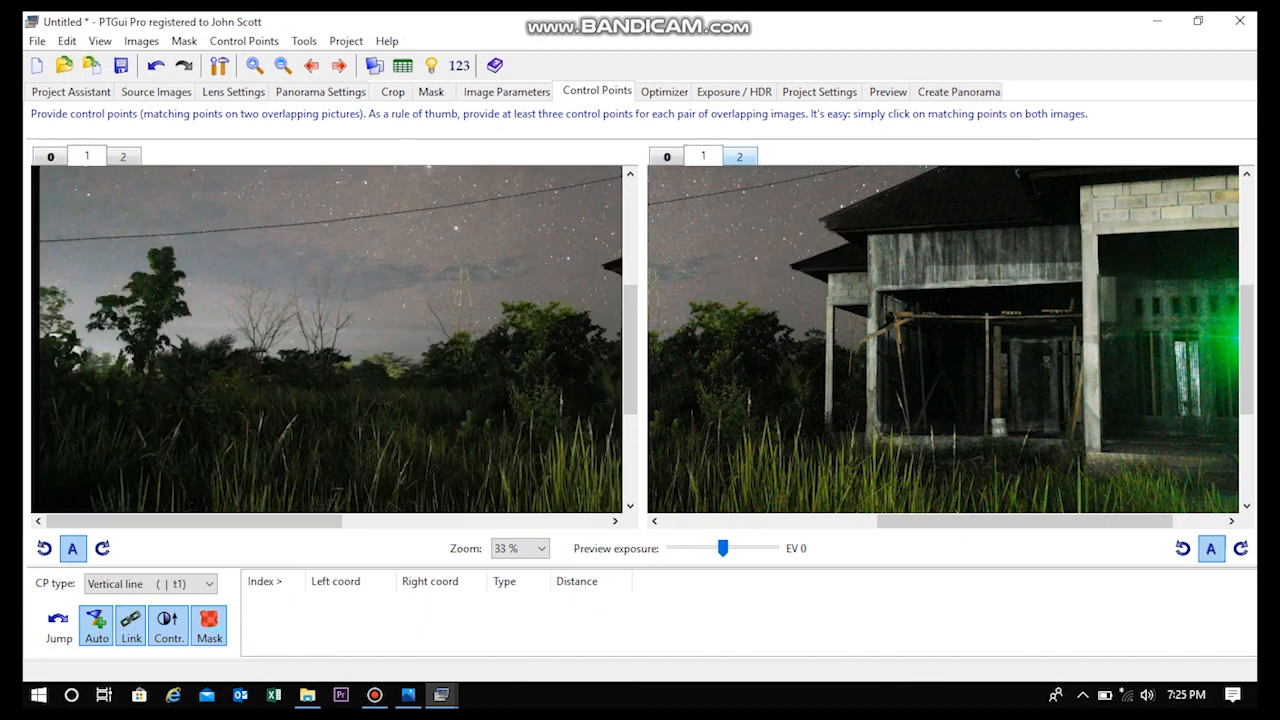
left_click(739, 156)
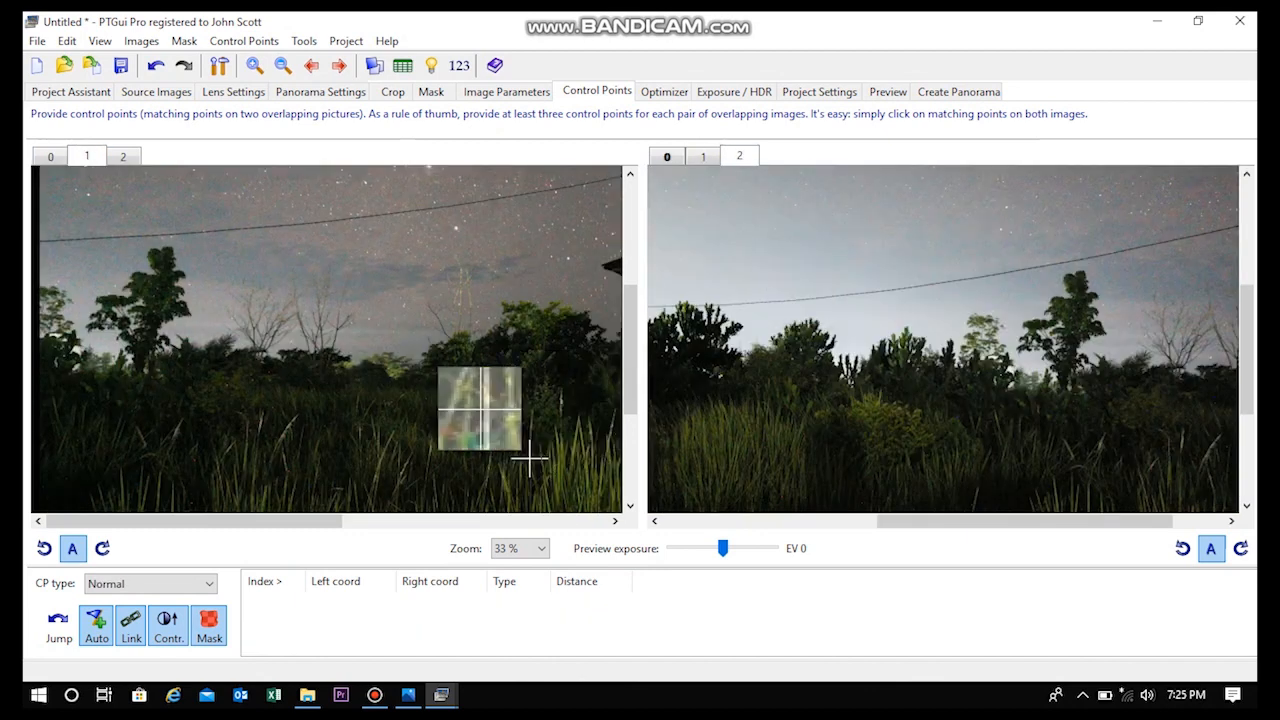
left_click_drag(1025, 521, 1076, 521)
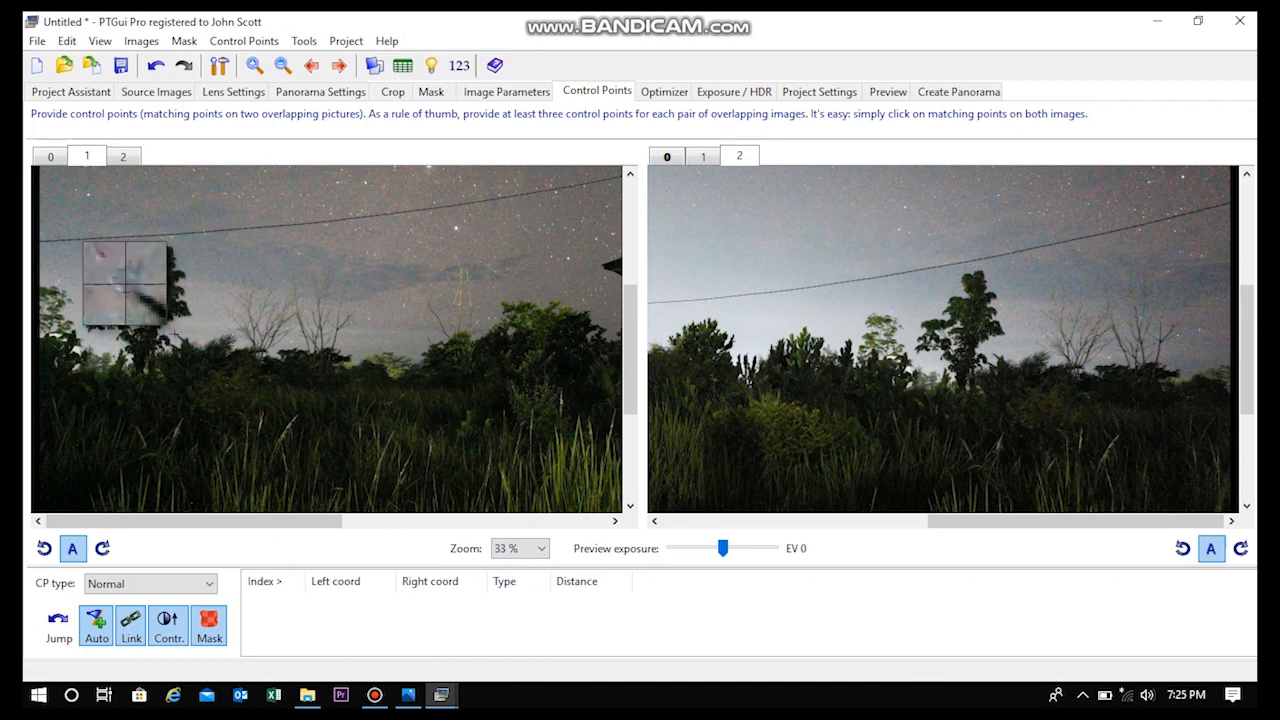
left_click(978, 340)
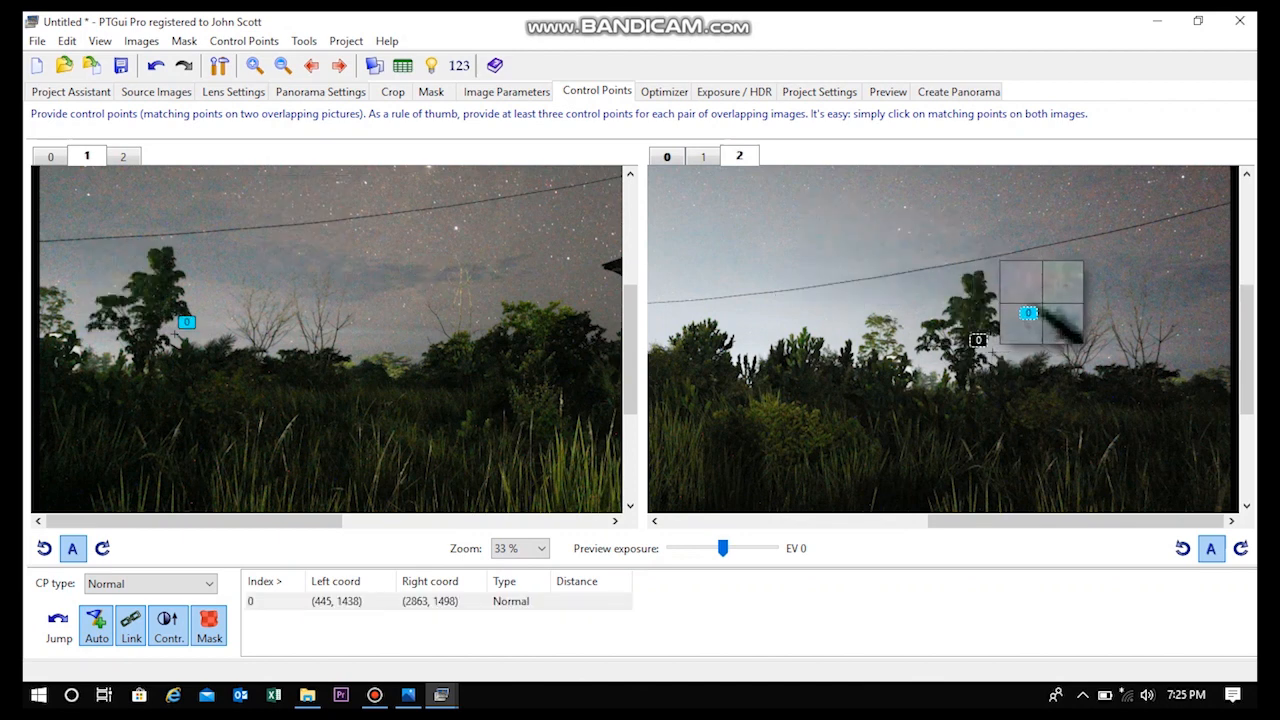
left_click(1159, 342)
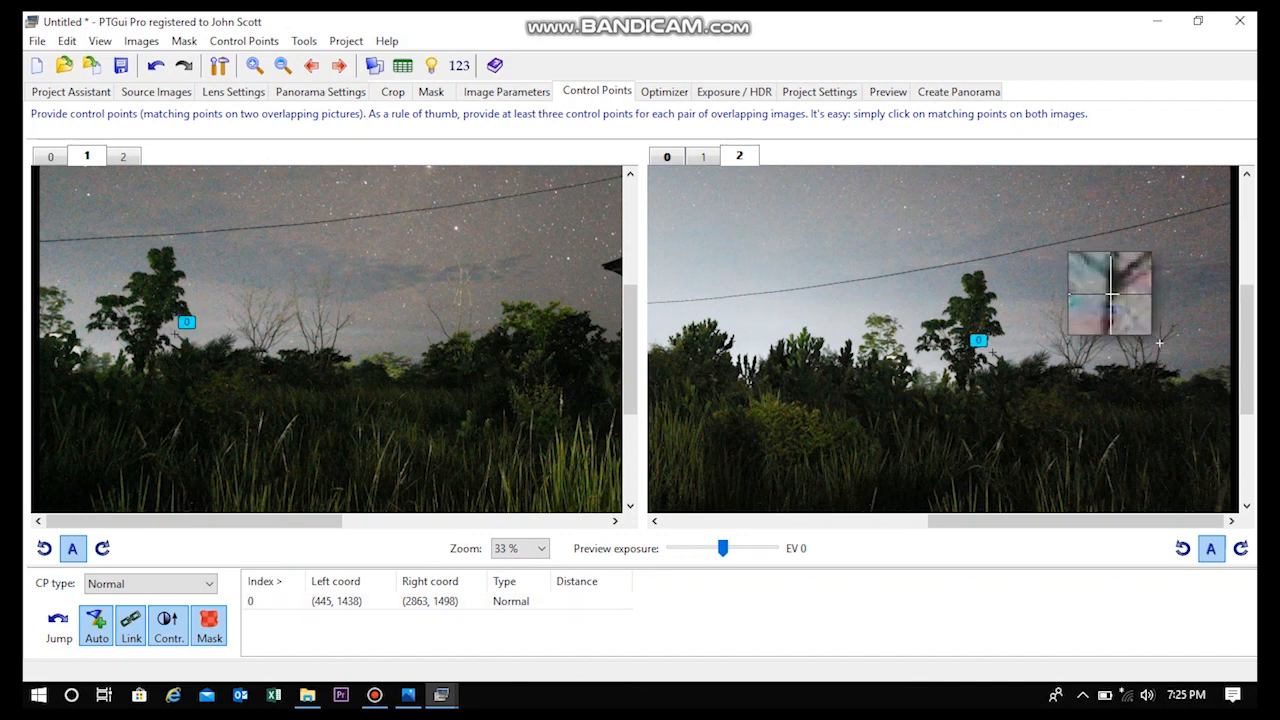
left_click(340, 322)
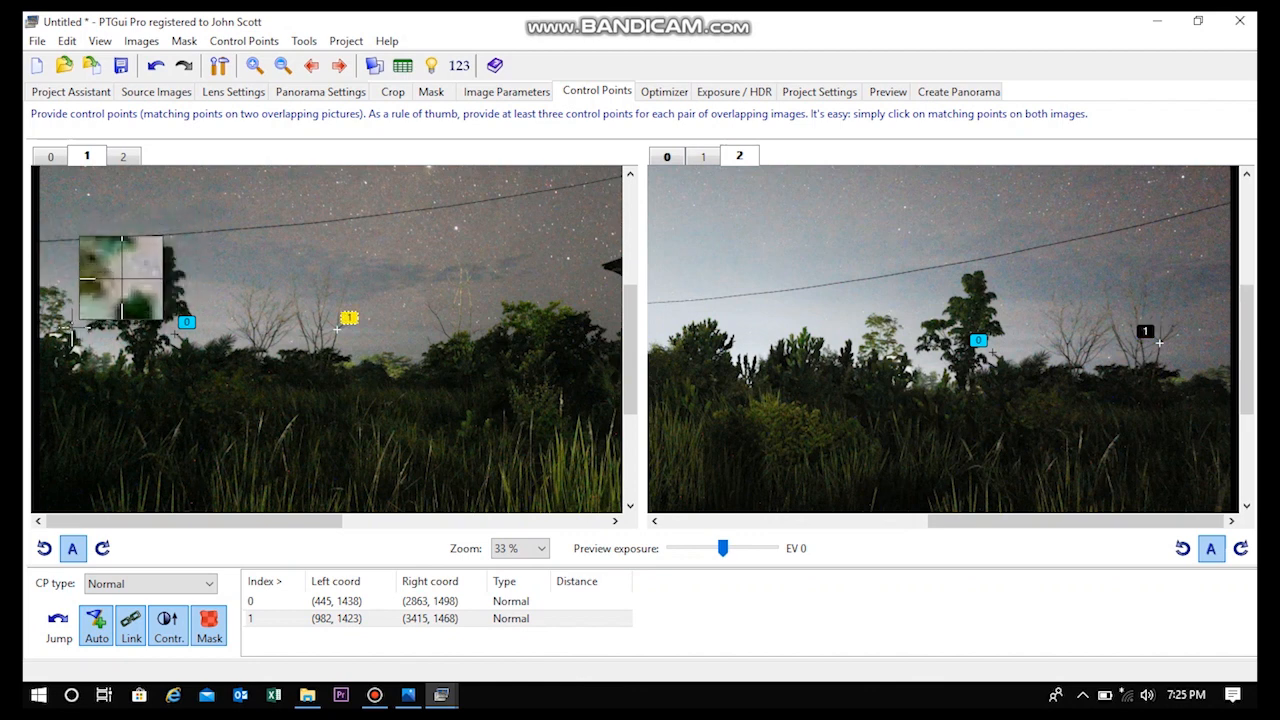
left_click(72, 328)
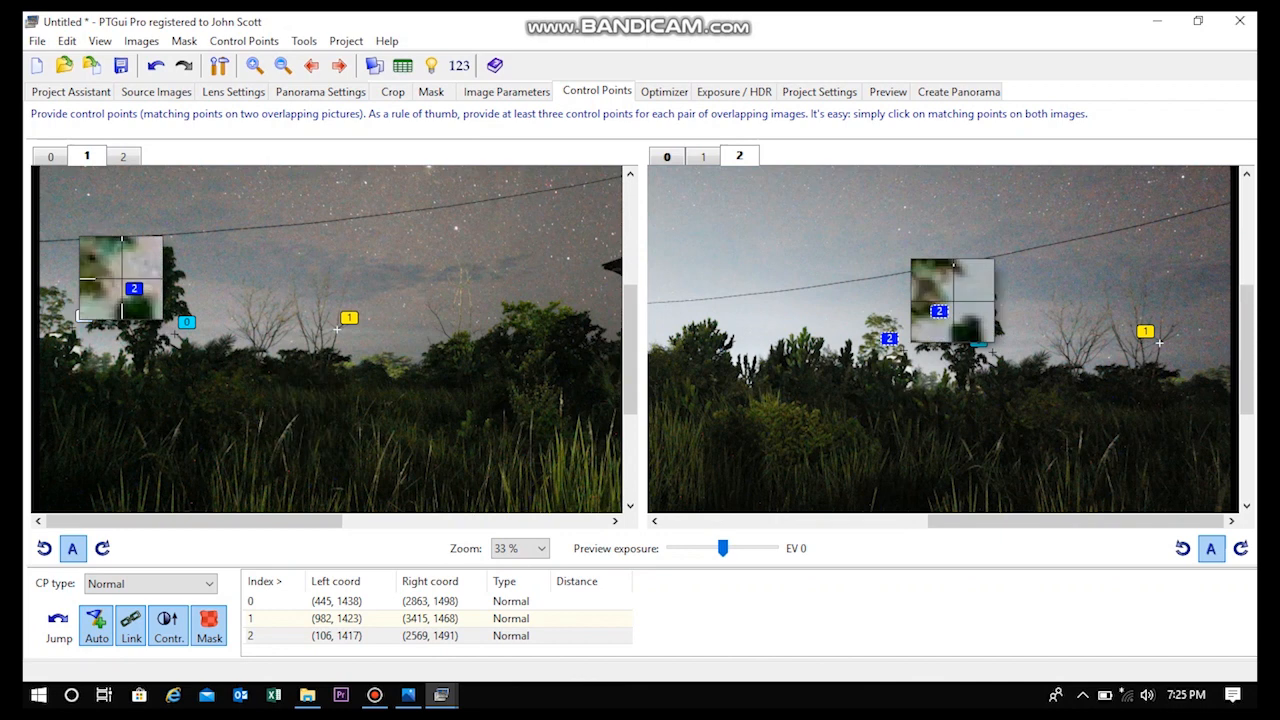
Optimize the three-image project with the new control points and accept the optimizer results.
left_click(71, 91)
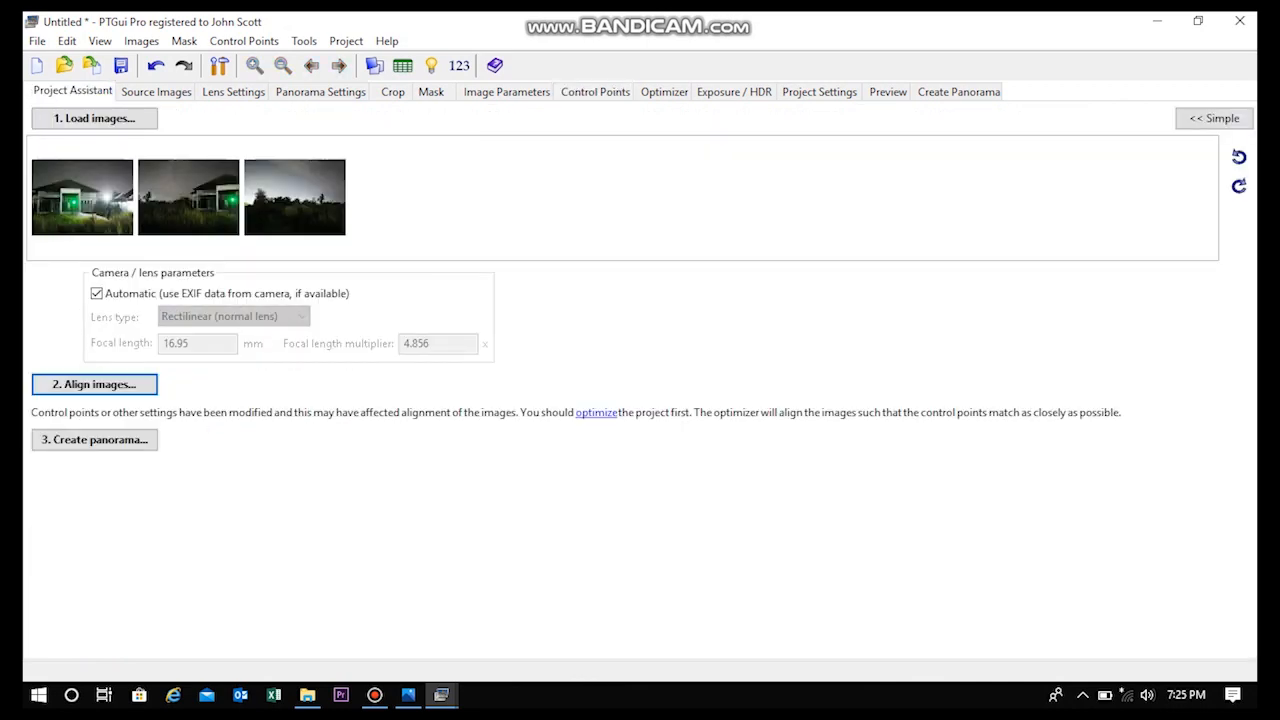
left_click(596, 412)
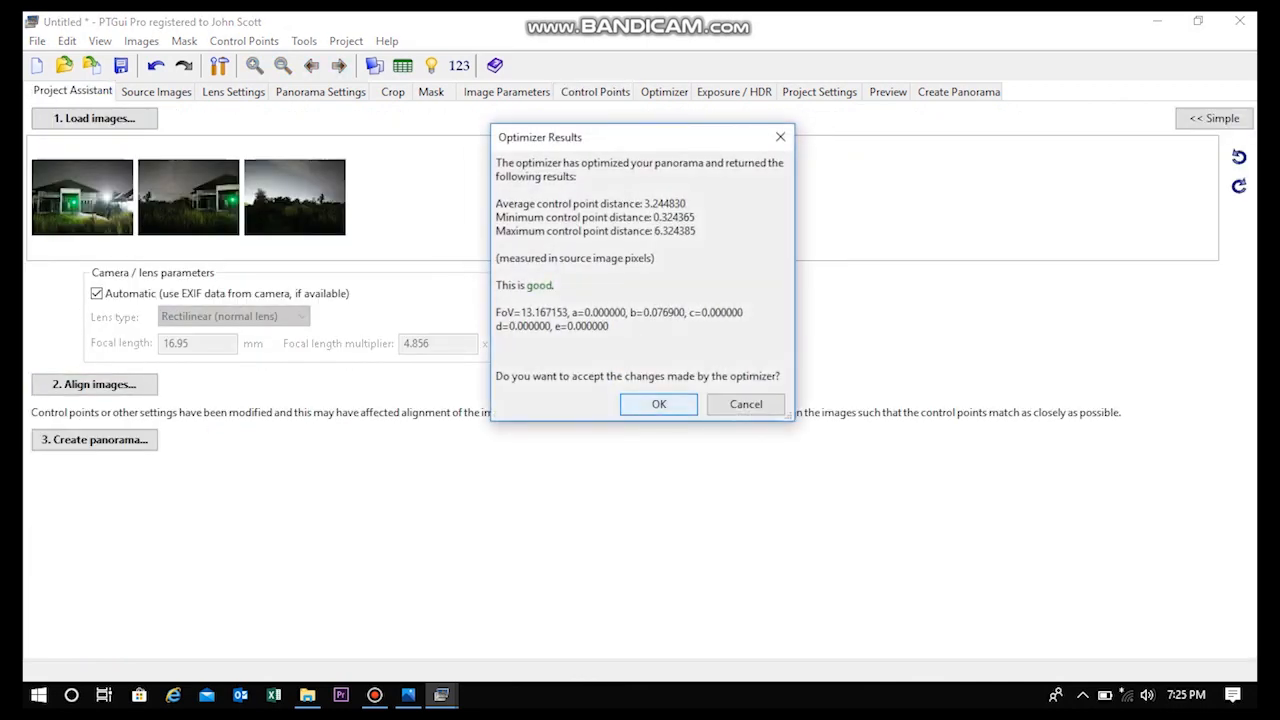
left_click(658, 404)
In the Panorama Editor, check the individual image outlines and move the whole three-image panorama above and to the right of the centre.
mouse_move(441, 695)
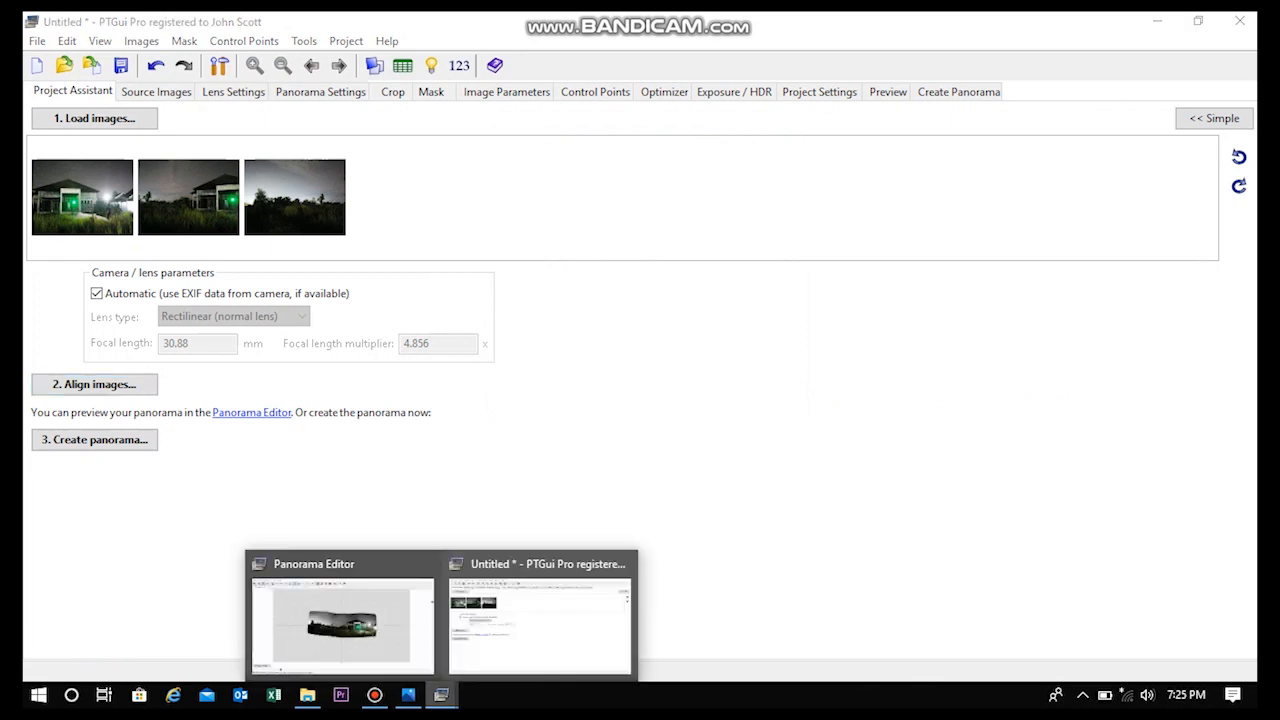
left_click(340, 615)
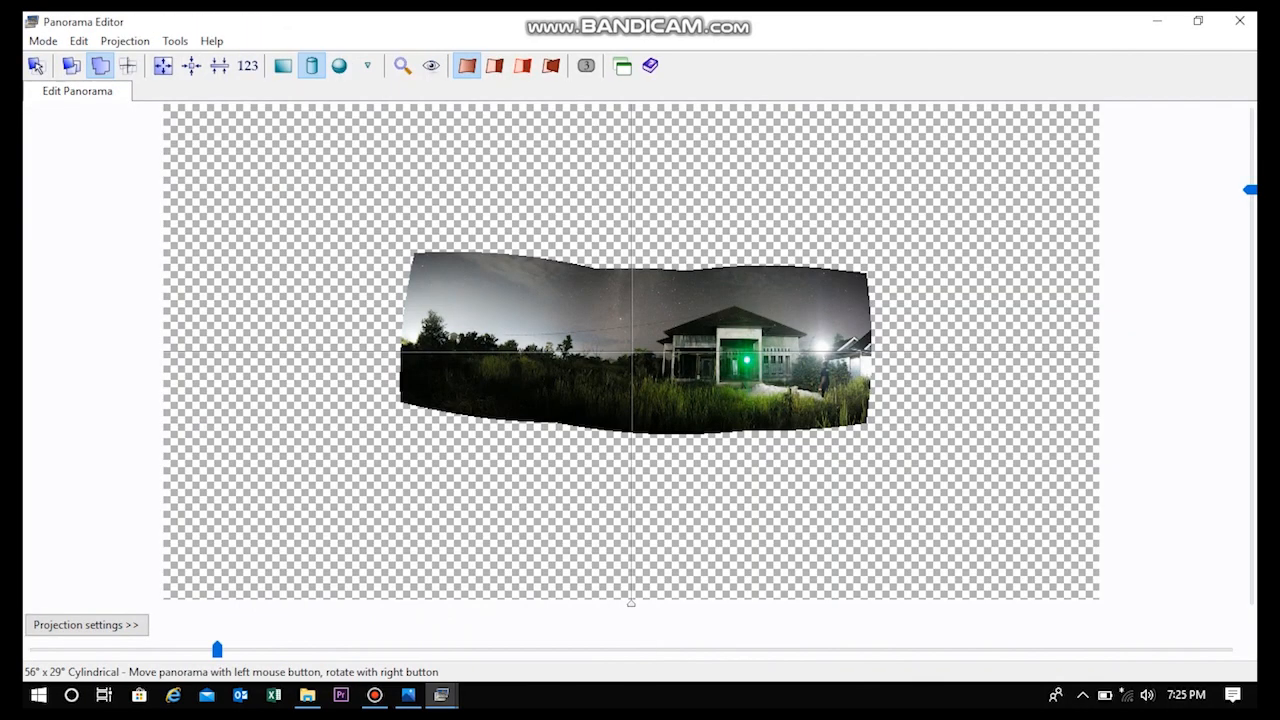
left_click_drag(635, 343, 639, 333)
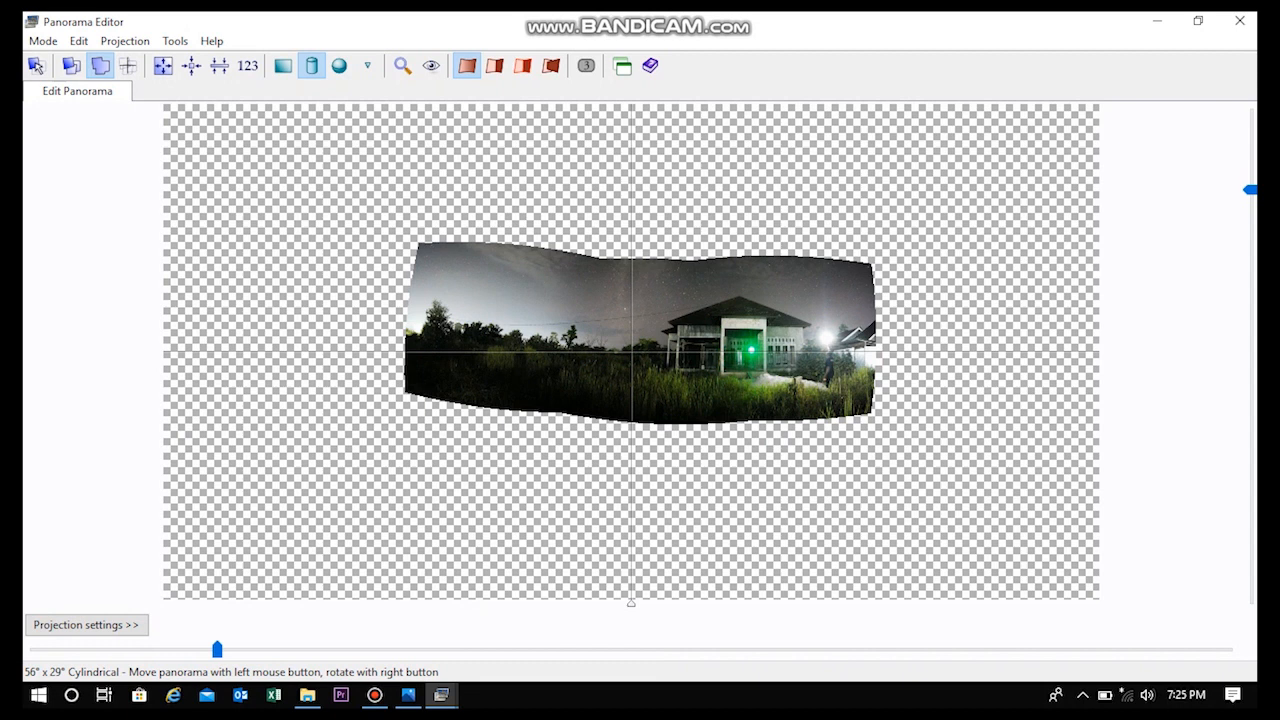
left_click(71, 65)
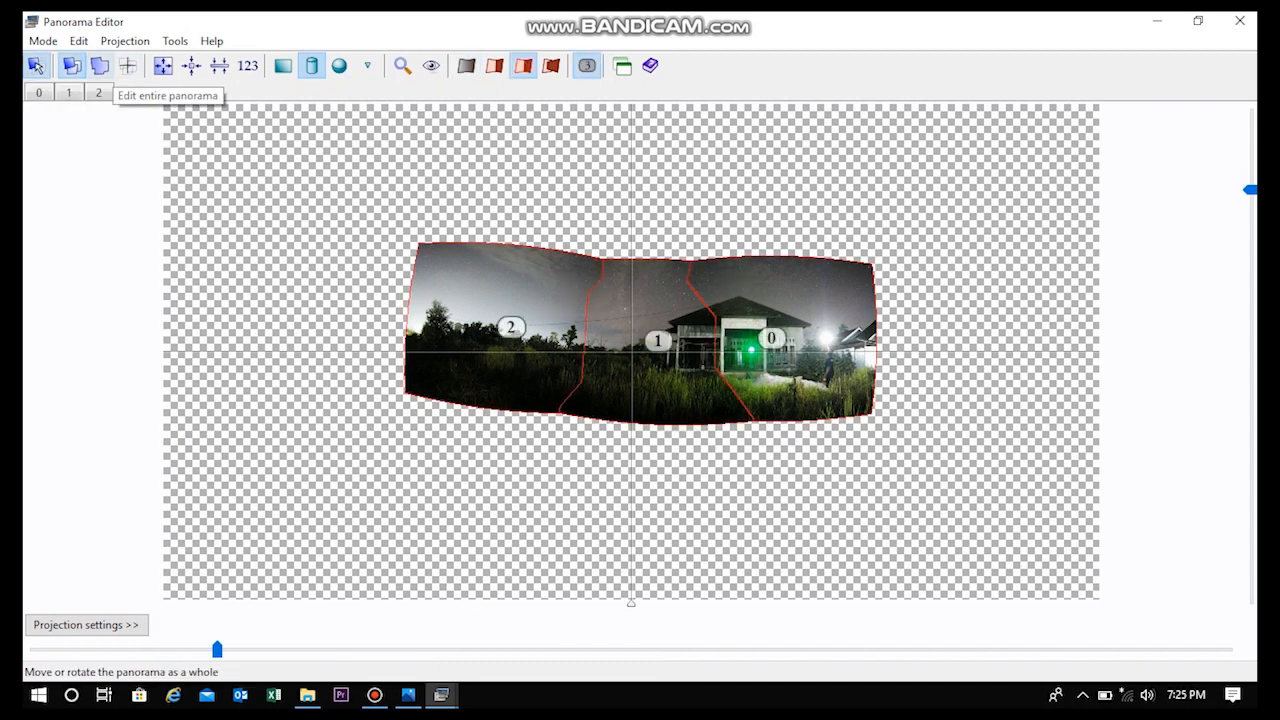
left_click(100, 66)
left_click_drag(618, 372, 612, 344)
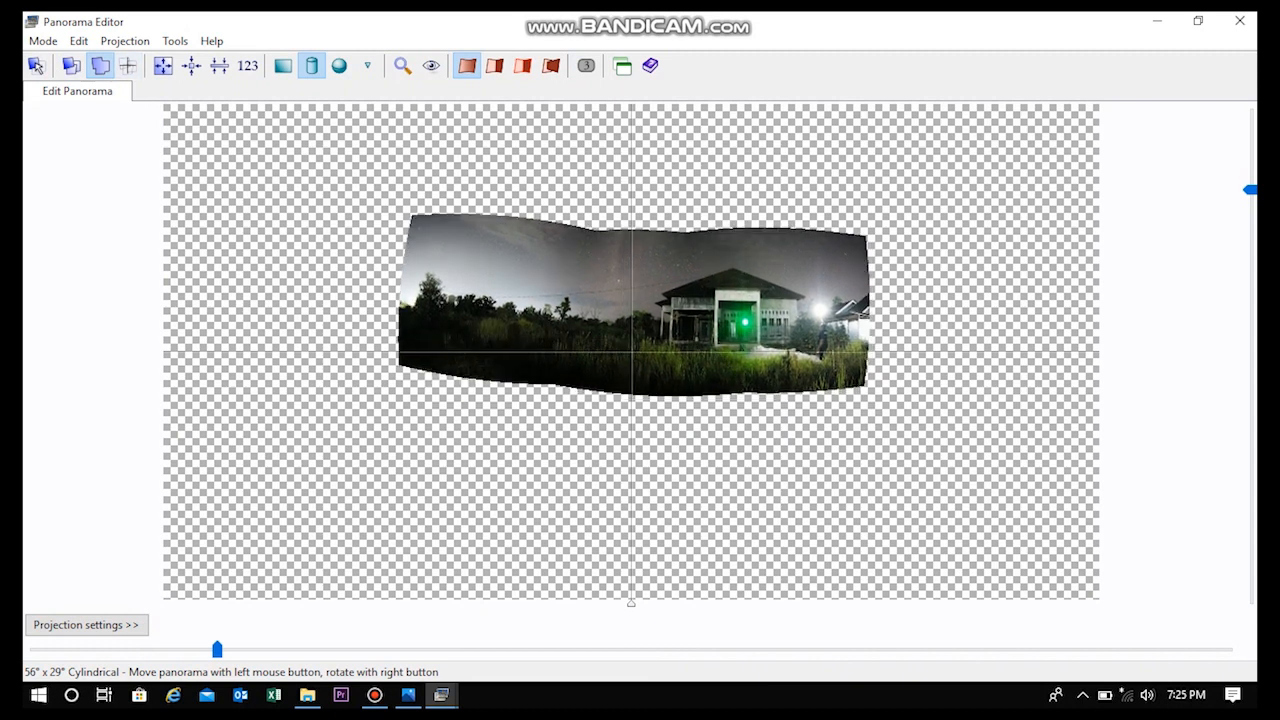
left_click_drag(612, 344, 728, 343)
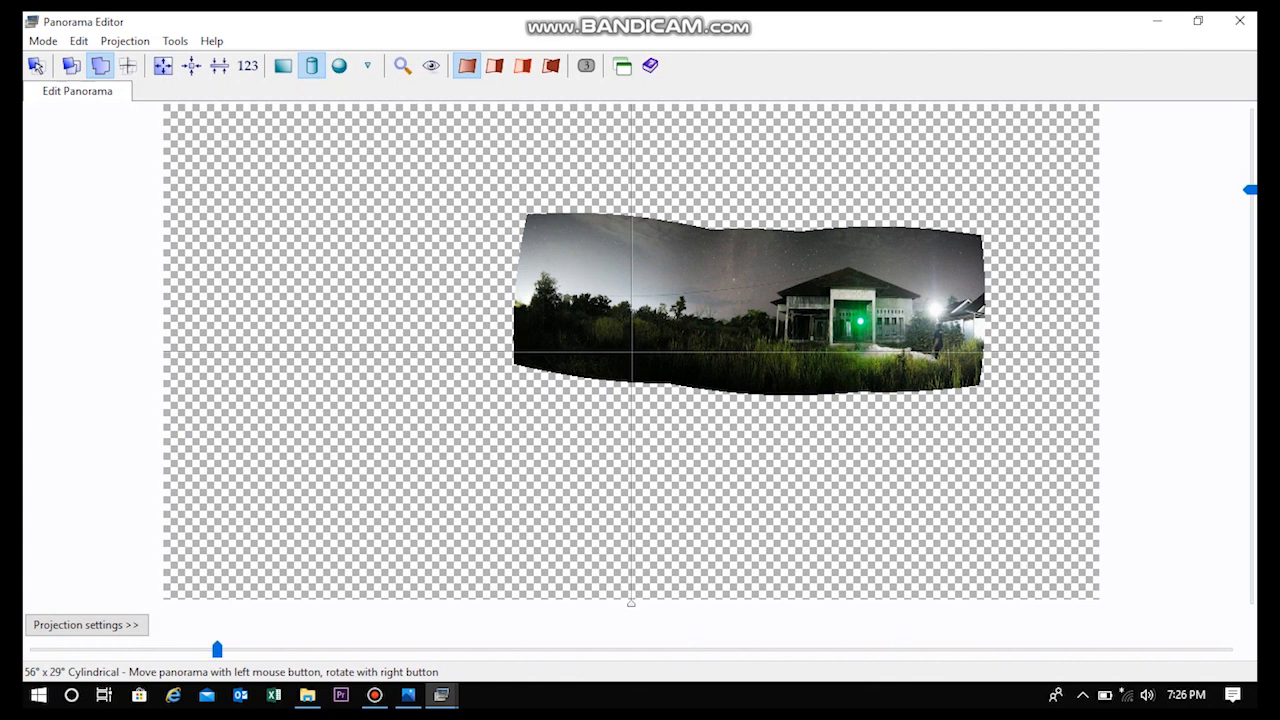
Return to the main project window and view the crop settings of images 0 and 1.
left_click(441, 695)
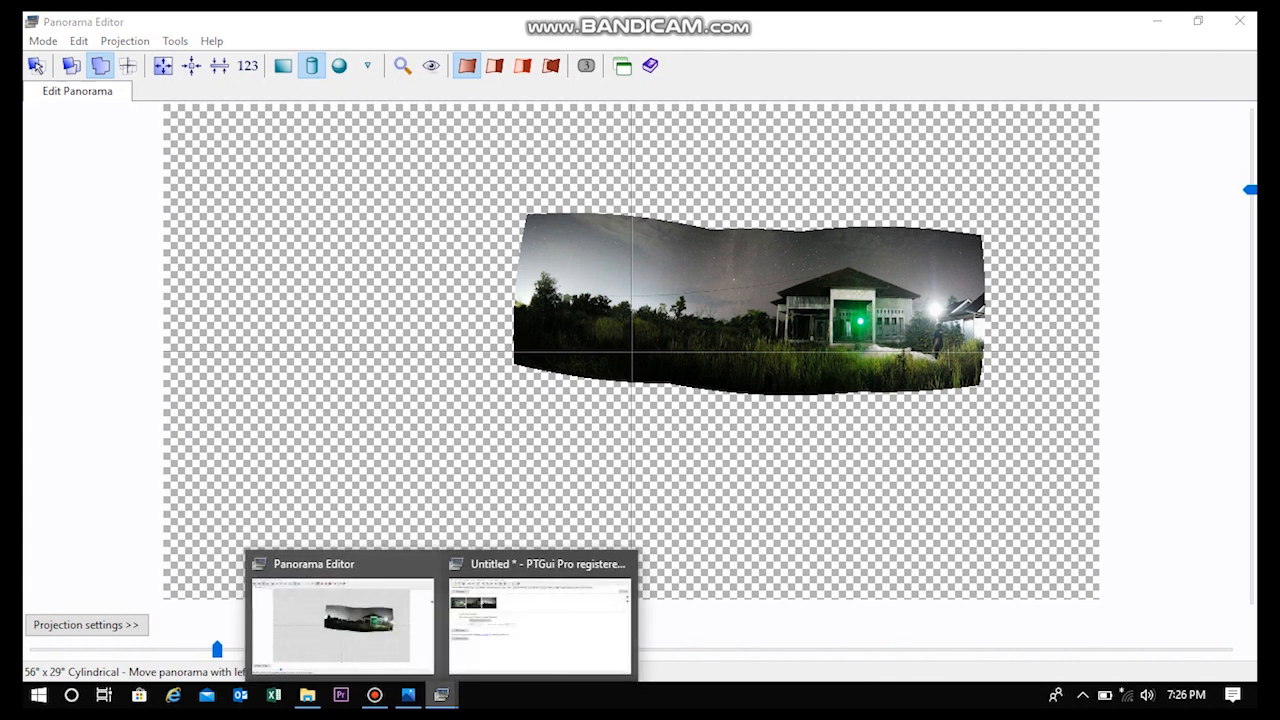
left_click(540, 615)
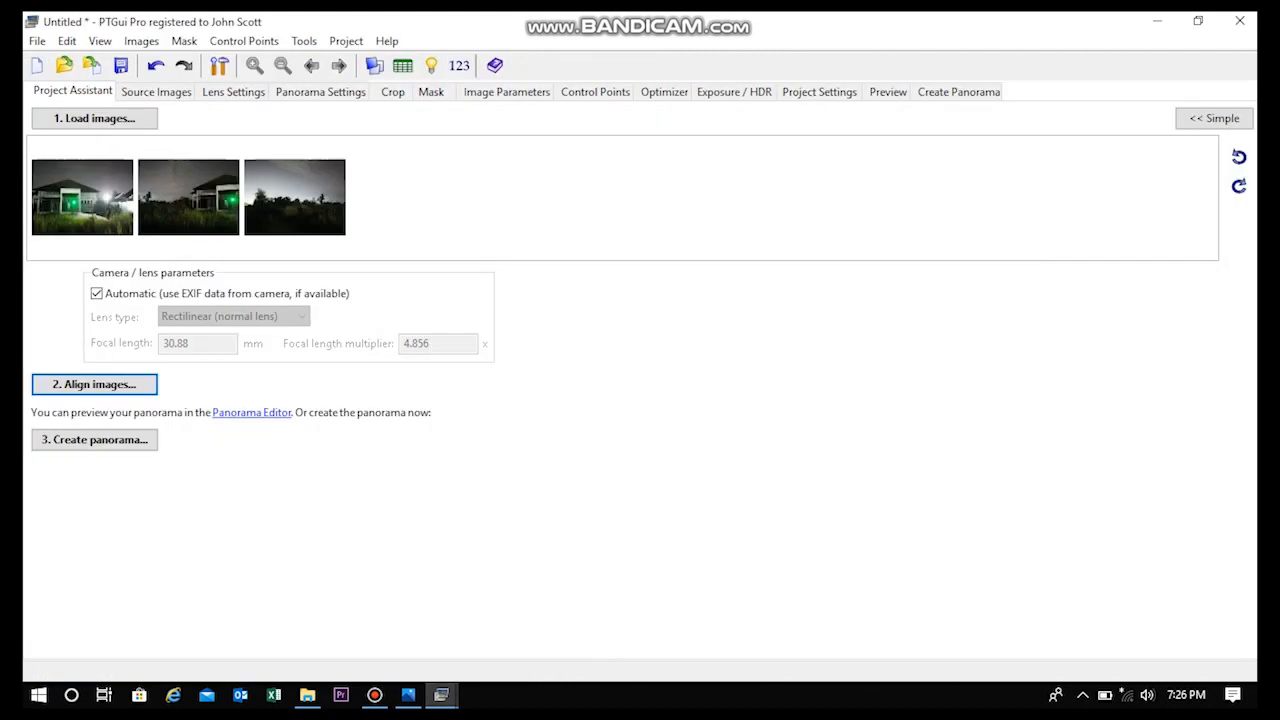
left_click(393, 91)
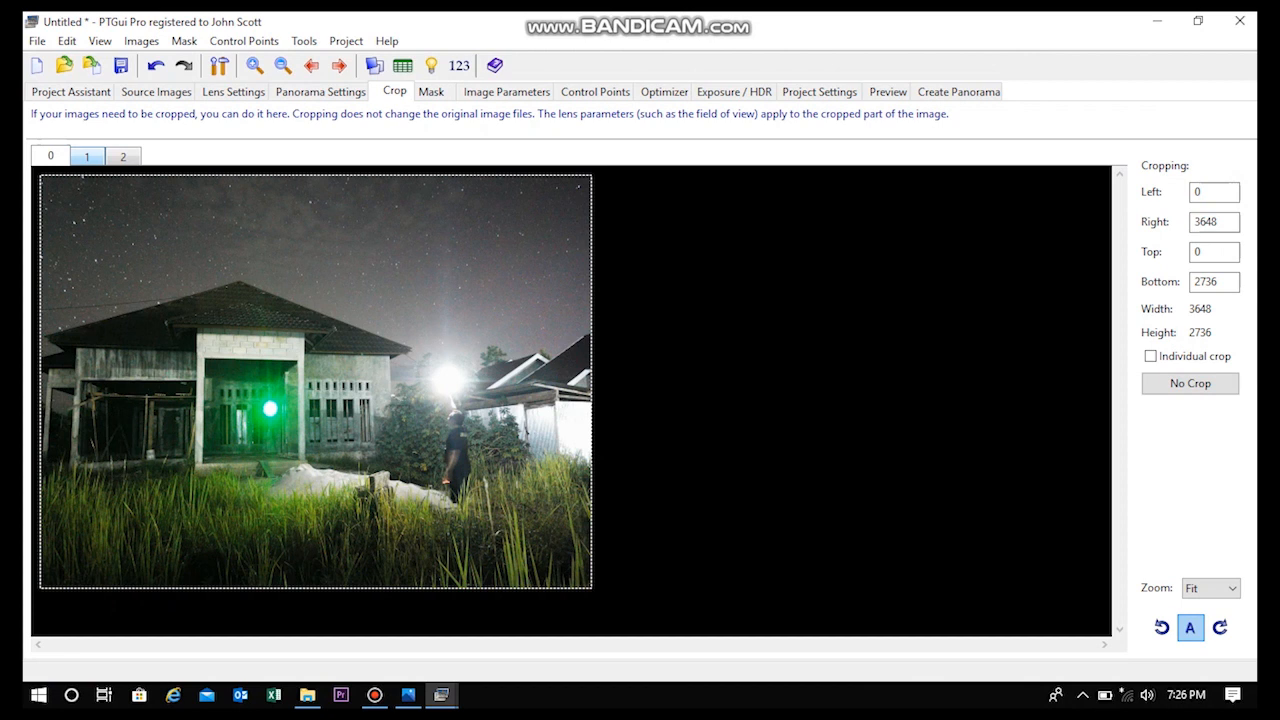
left_click(87, 156)
left_click(50, 156)
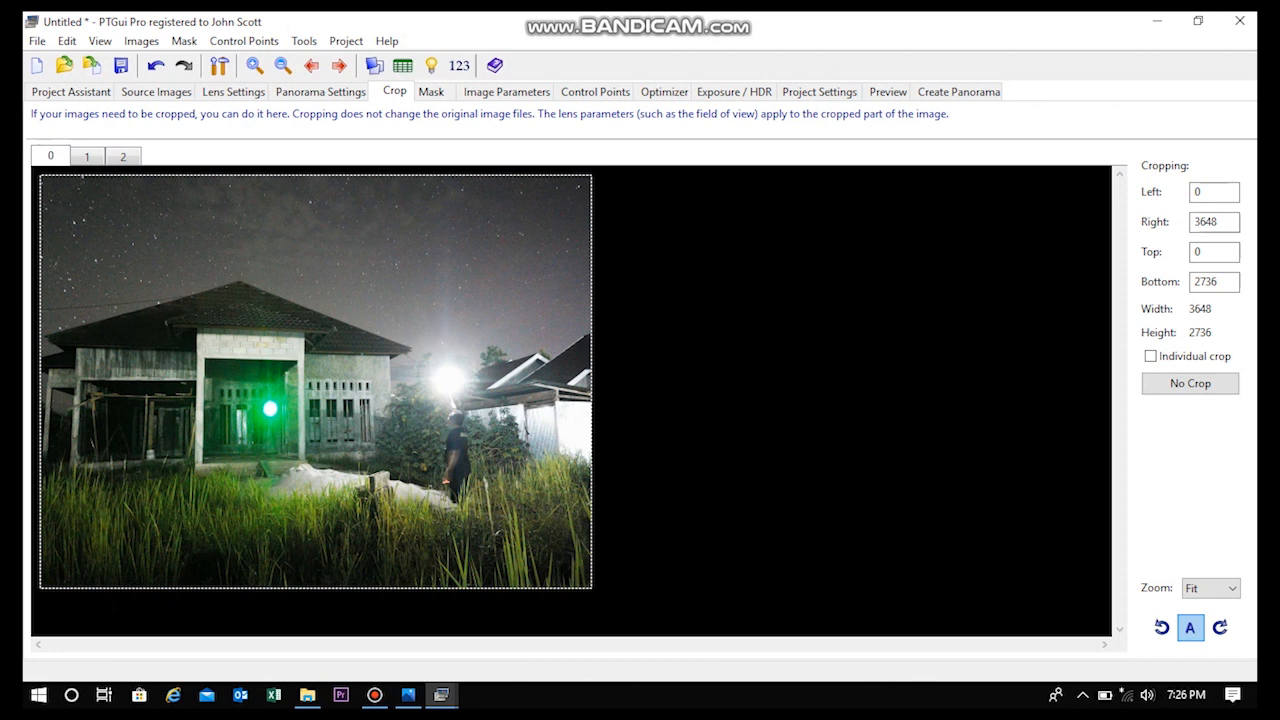
Paint a freehand red mask stroke over the sky in the upper-left corner of image 0.
left_click(431, 91)
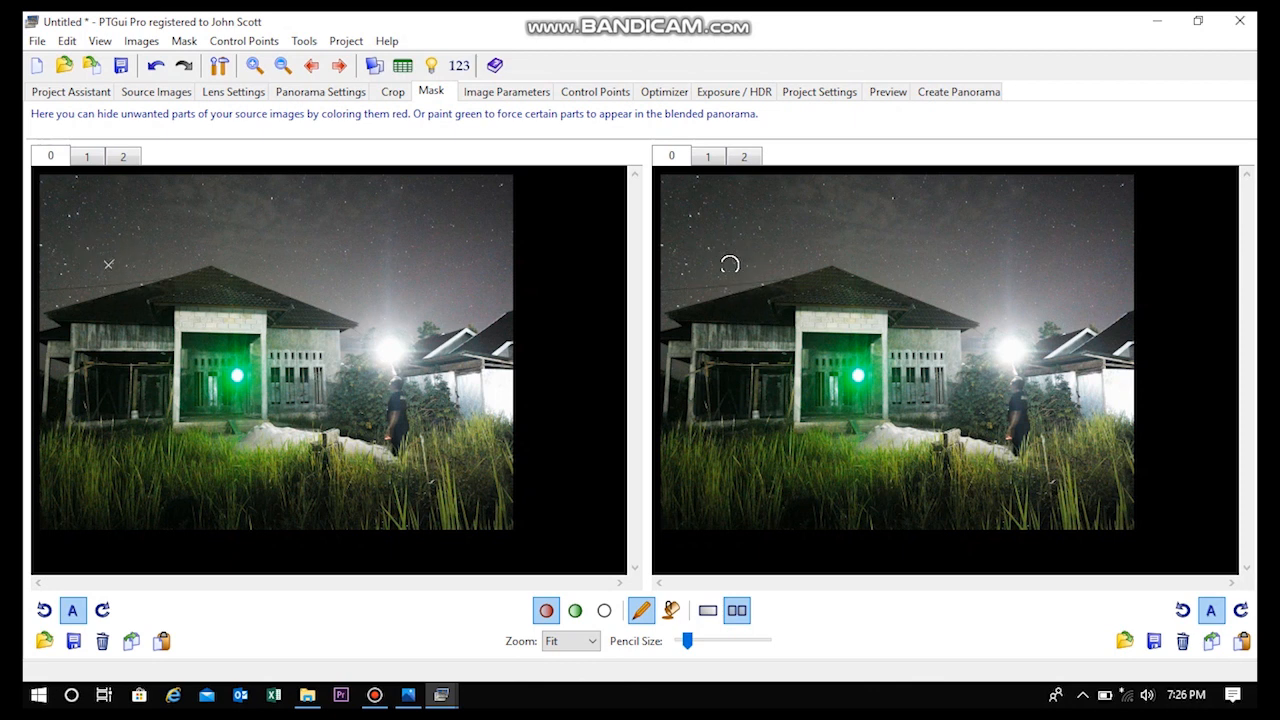
mouse_move(706, 277)
left_mouse_down()
mouse_move(738, 206)
mouse_move(721, 187)
mouse_move(708, 228)
left_mouse_up()
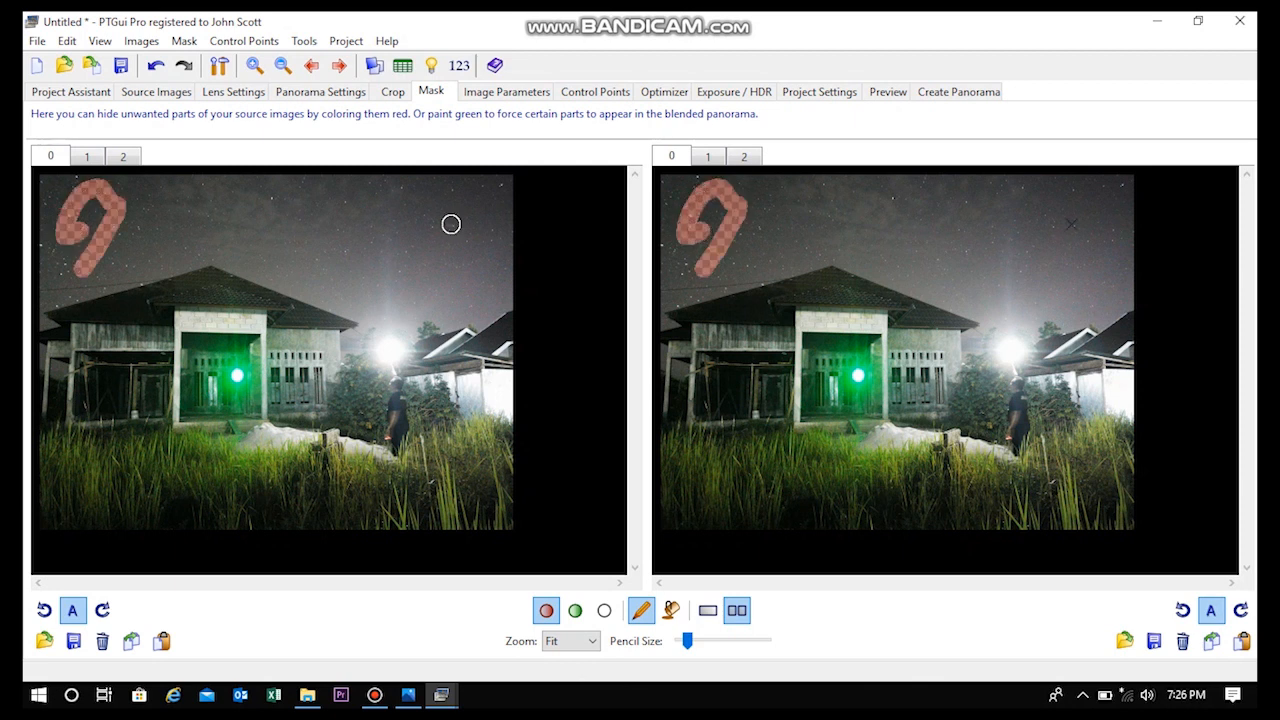
Show image 1 beside image 0 and extend image 0's red mask across the upper-left sky and down through the house's edge to the grass.
left_click(87, 156)
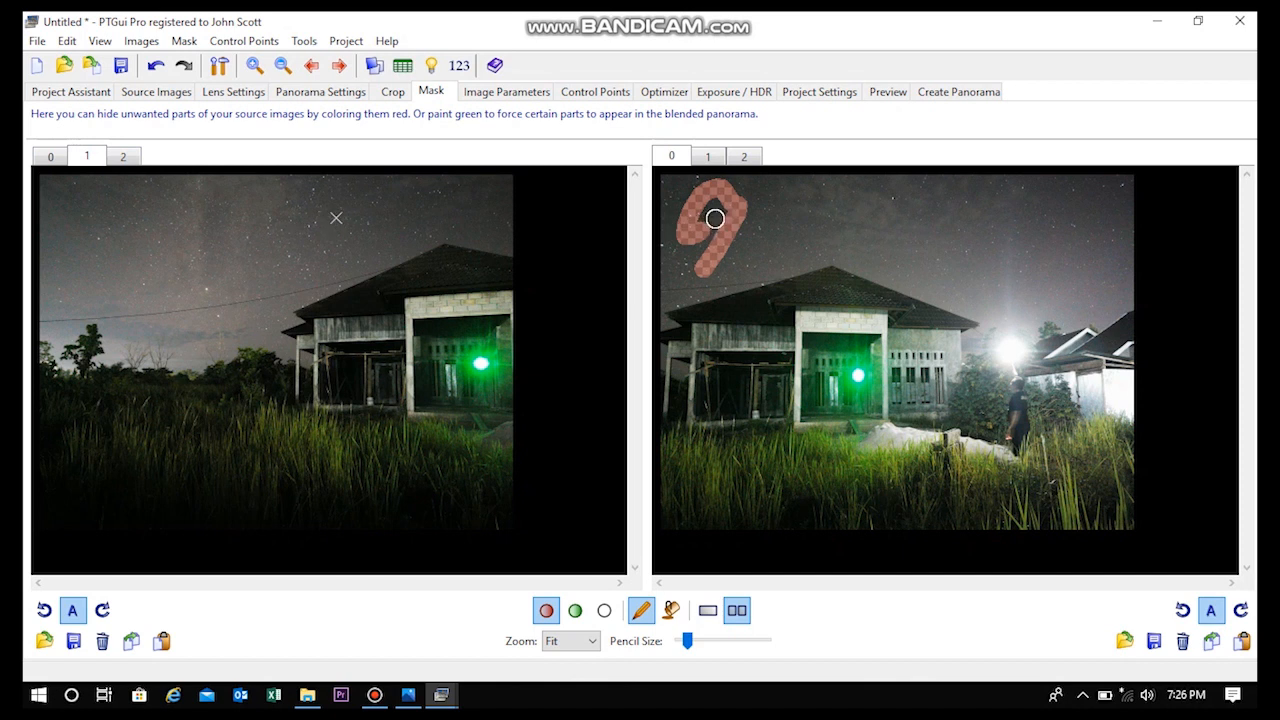
mouse_move(700, 177)
left_mouse_down()
mouse_move(726, 326)
mouse_move(719, 522)
mouse_move(705, 233)
mouse_move(719, 205)
mouse_move(716, 292)
mouse_move(742, 177)
mouse_move(730, 180)
mouse_move(718, 256)
left_mouse_up()
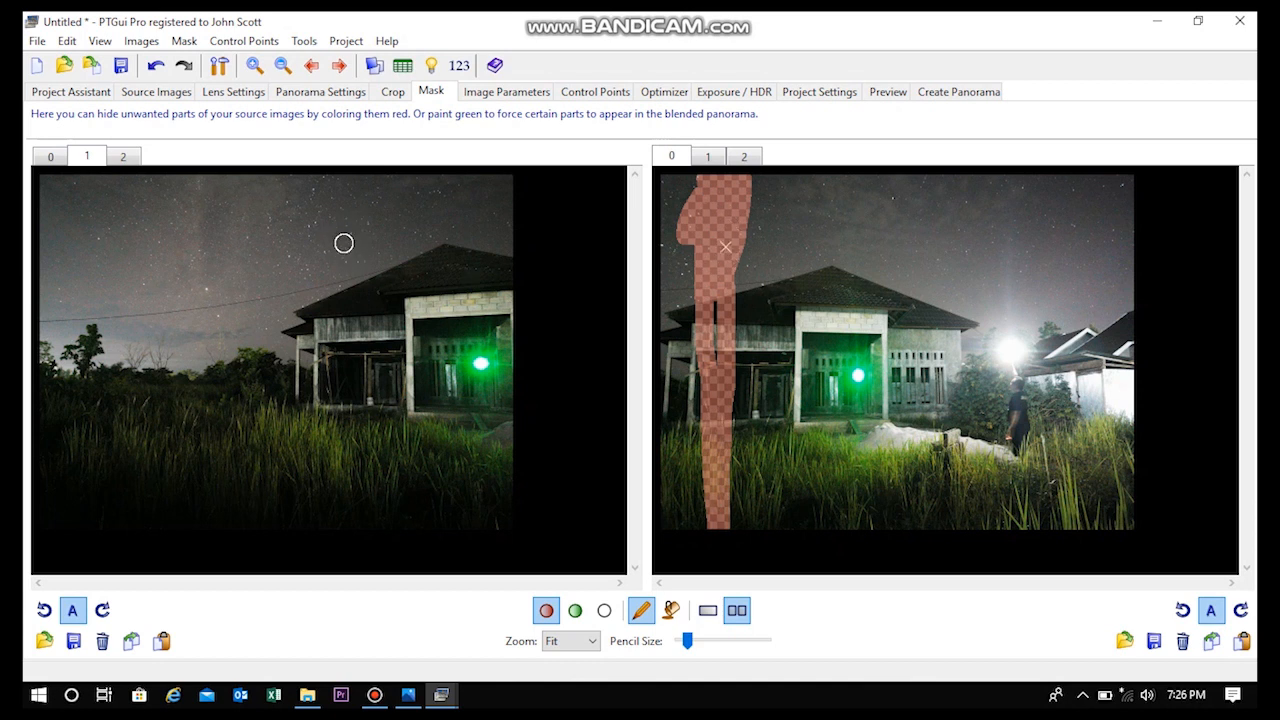
left_click_drag(692, 180, 669, 277)
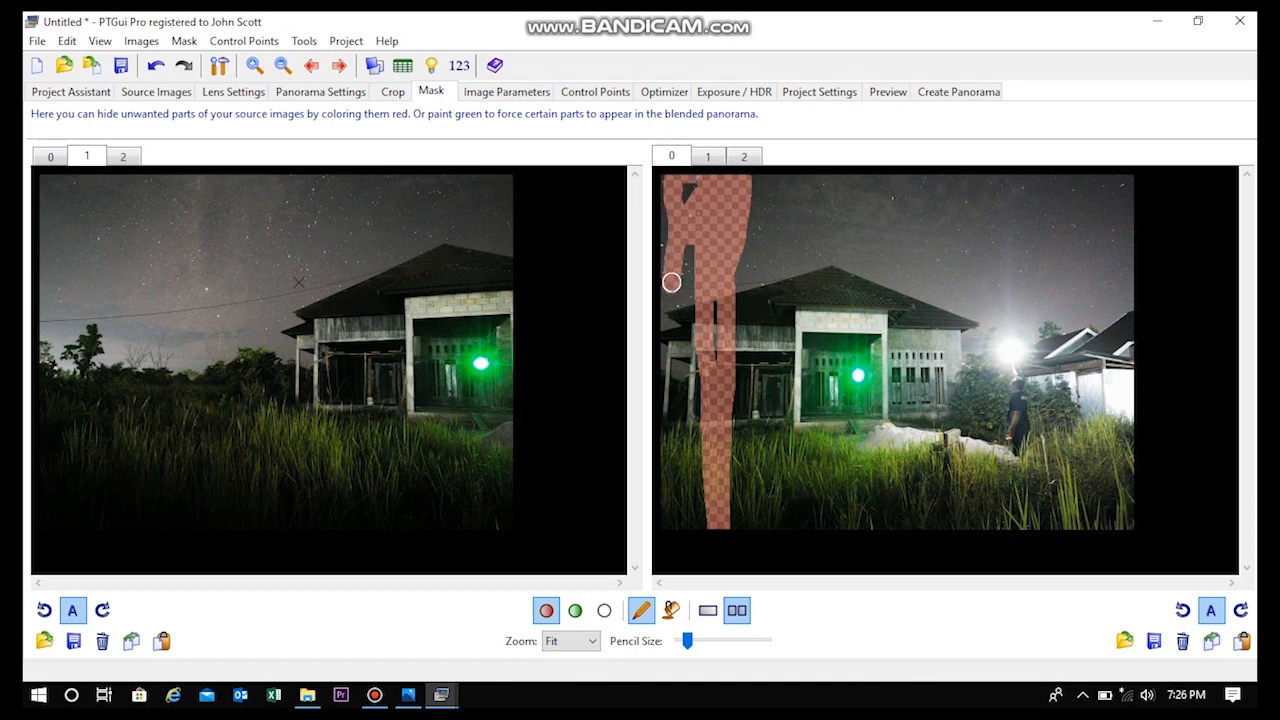
left_click(752, 261)
mouse_move(752, 261)
left_mouse_down()
mouse_move(747, 178)
mouse_move(751, 223)
mouse_move(758, 189)
mouse_move(775, 243)
left_mouse_up()
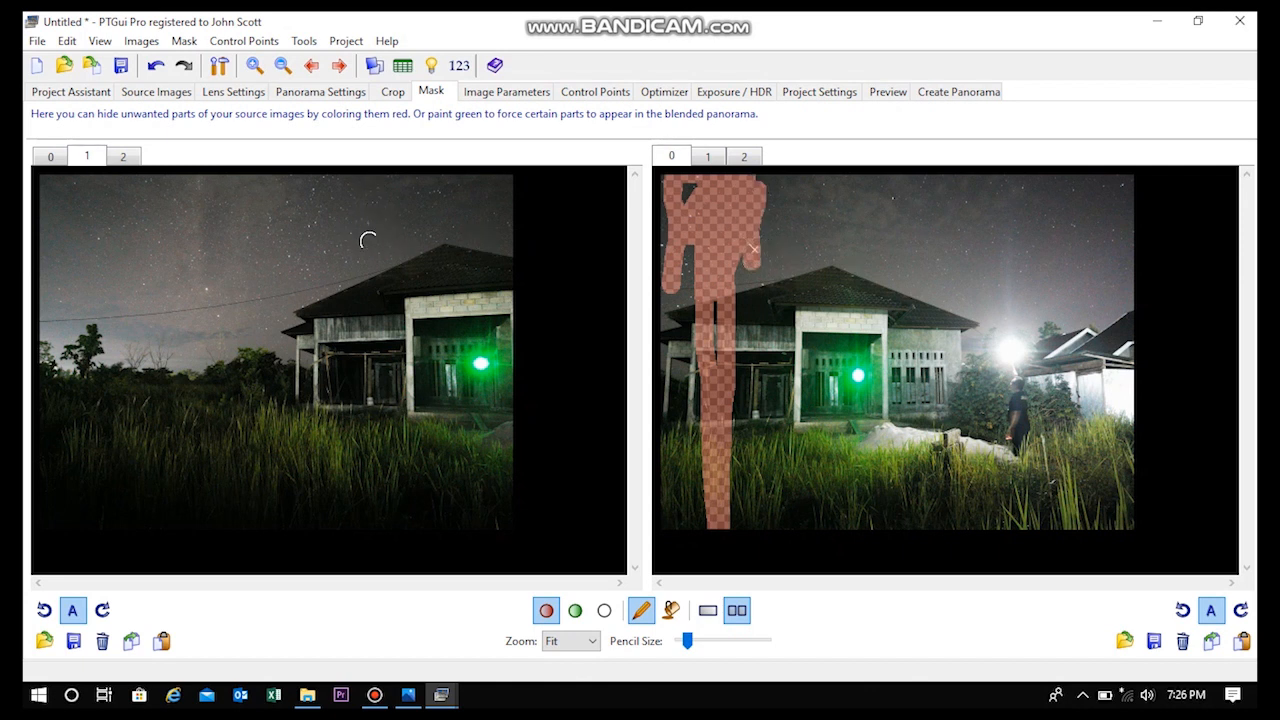
mouse_move(734, 309)
left_mouse_down()
mouse_move(676, 218)
mouse_move(671, 178)
mouse_move(692, 187)
mouse_move(684, 338)
mouse_move(668, 188)
left_mouse_up()
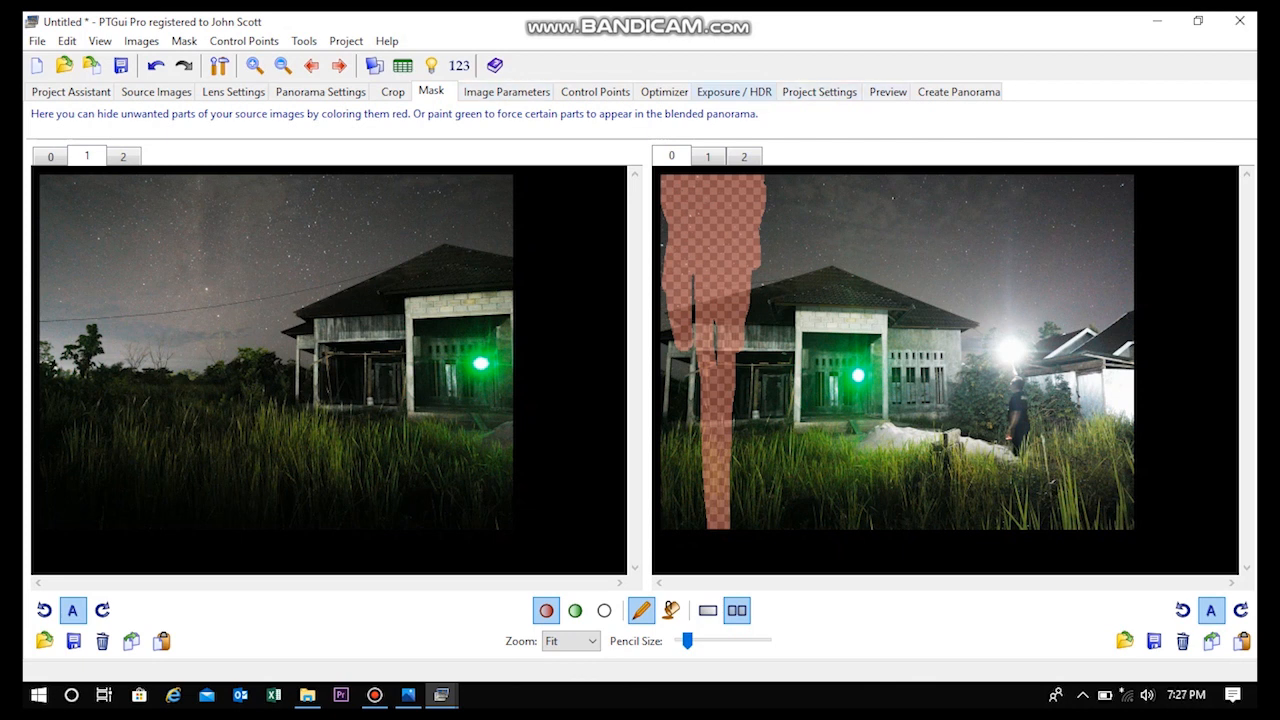
Review the Exposure / HDR and preview settings, and create the blended JPEG panorama from all three images with the default output file.
left_click(734, 91)
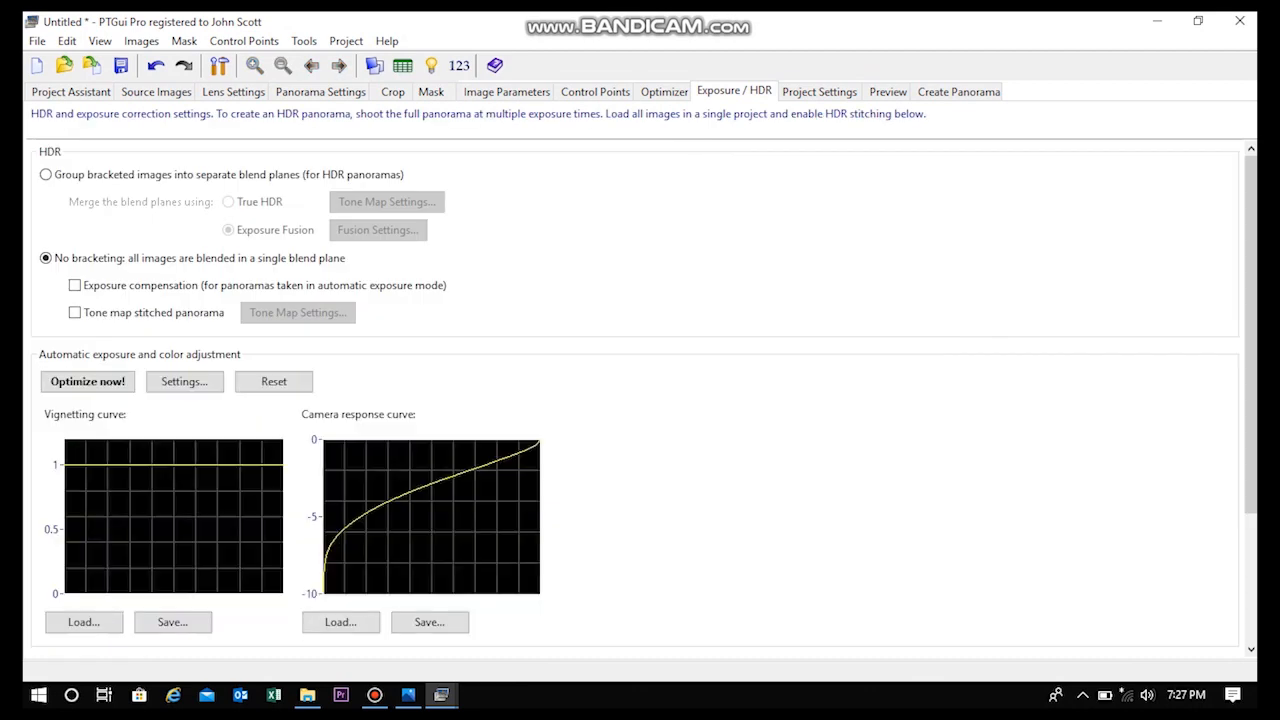
scroll(640, 400, "down", 3)
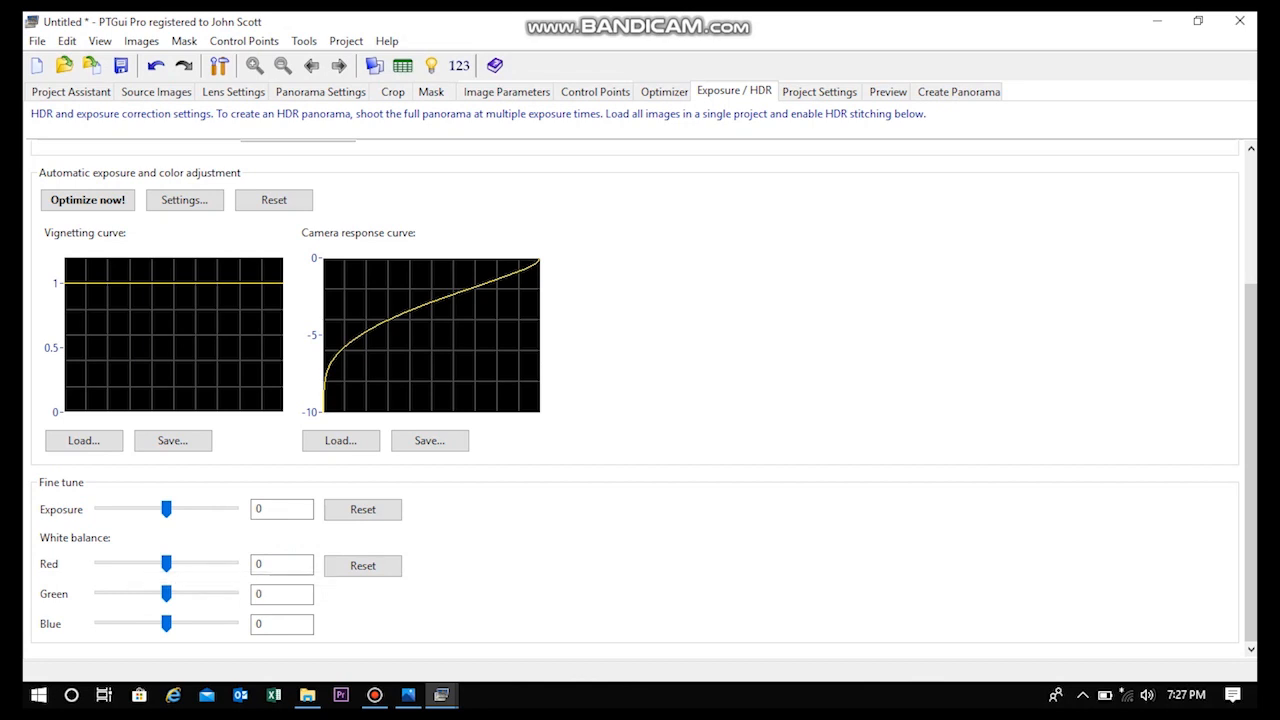
left_click(878, 92)
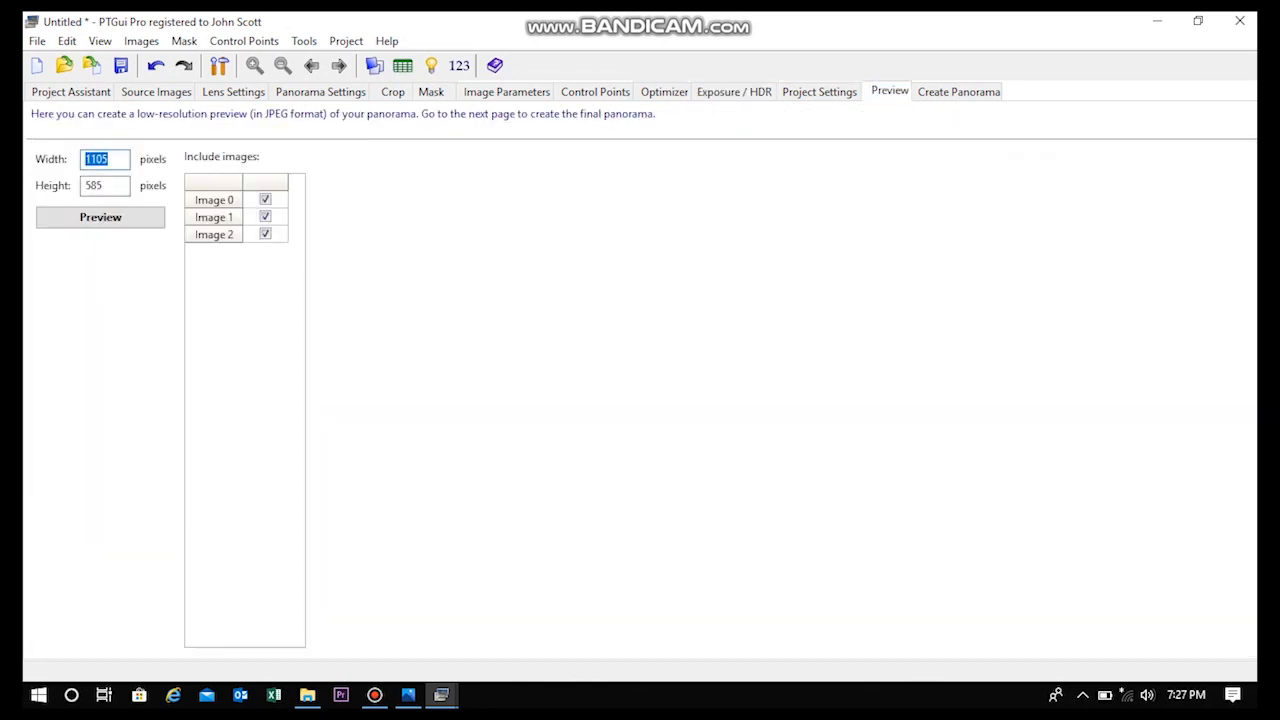
left_click(958, 91)
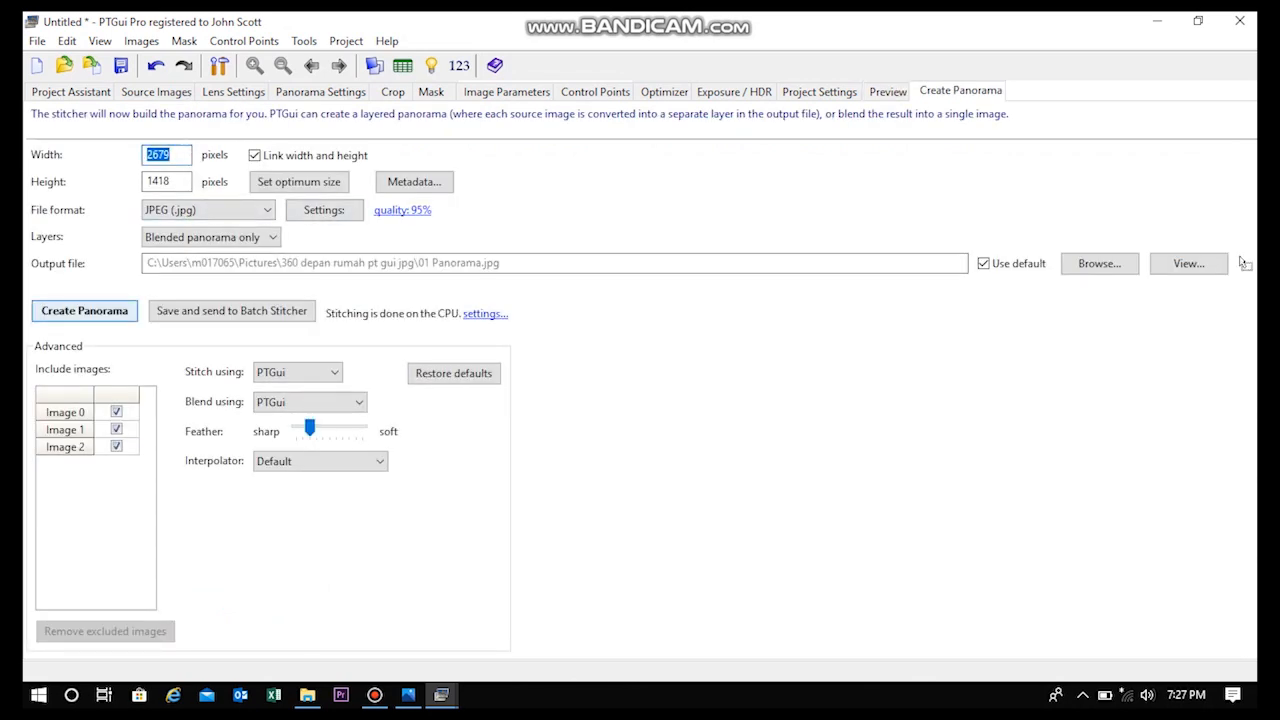
left_click(84, 310)
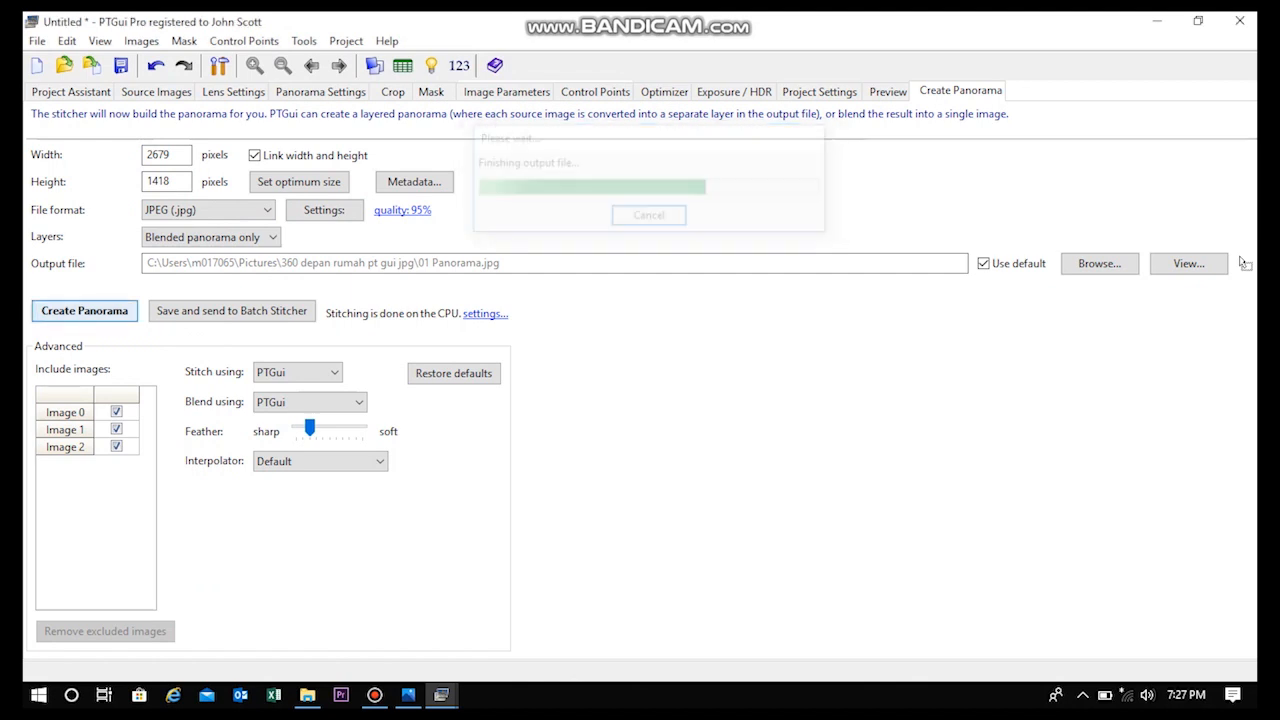
Switch to File Explorer, view the stitched 01 Panorama.jpg in Photos and minimize the viewer.
left_click(307, 695)
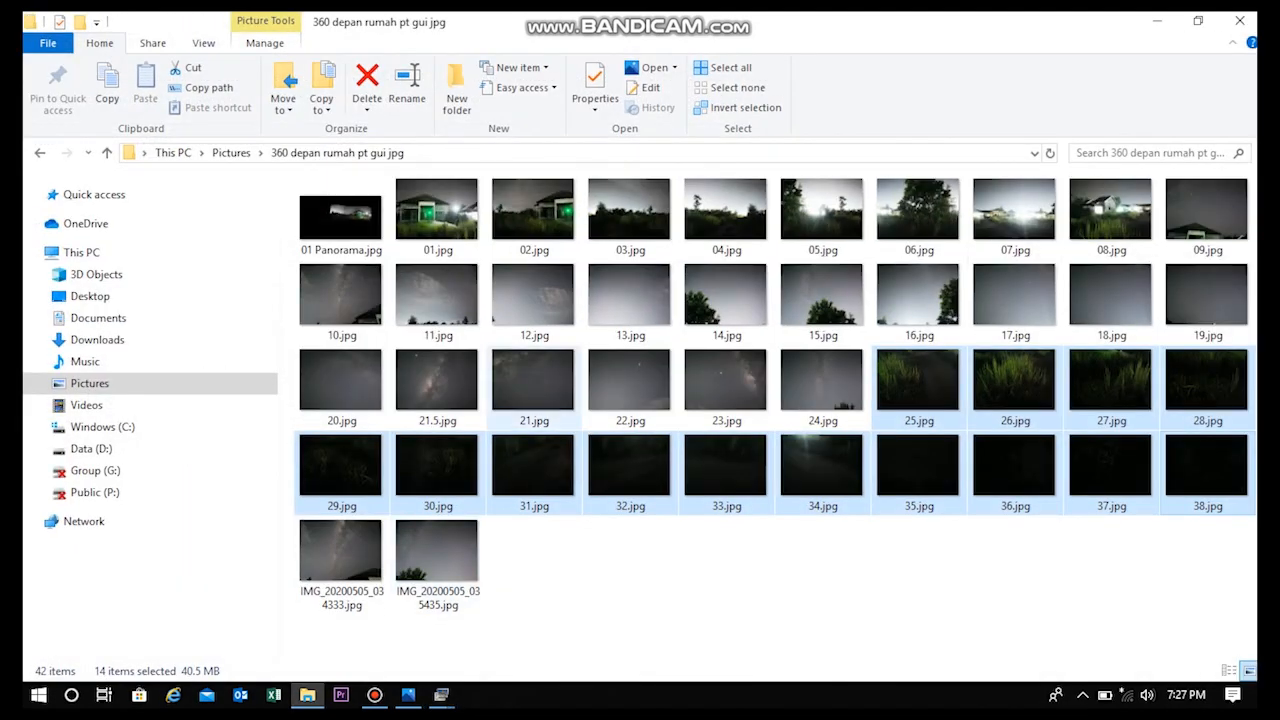
double_click(341, 220)
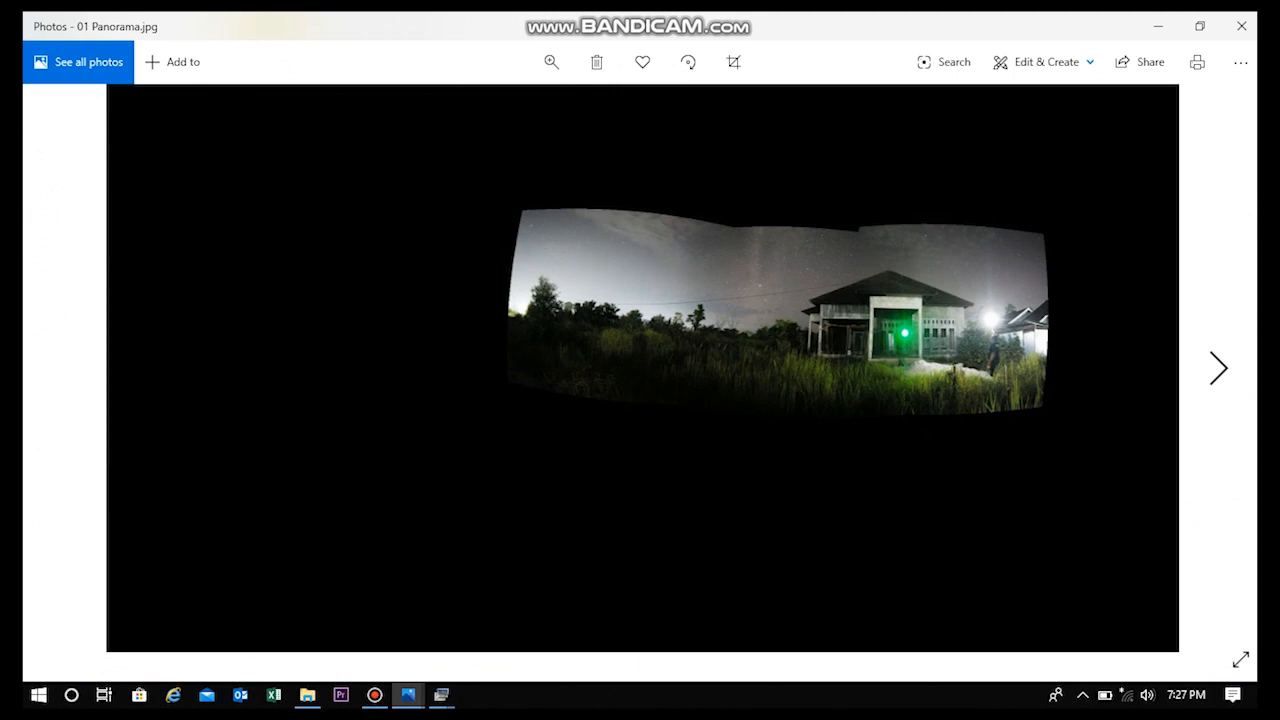
left_click(1158, 26)
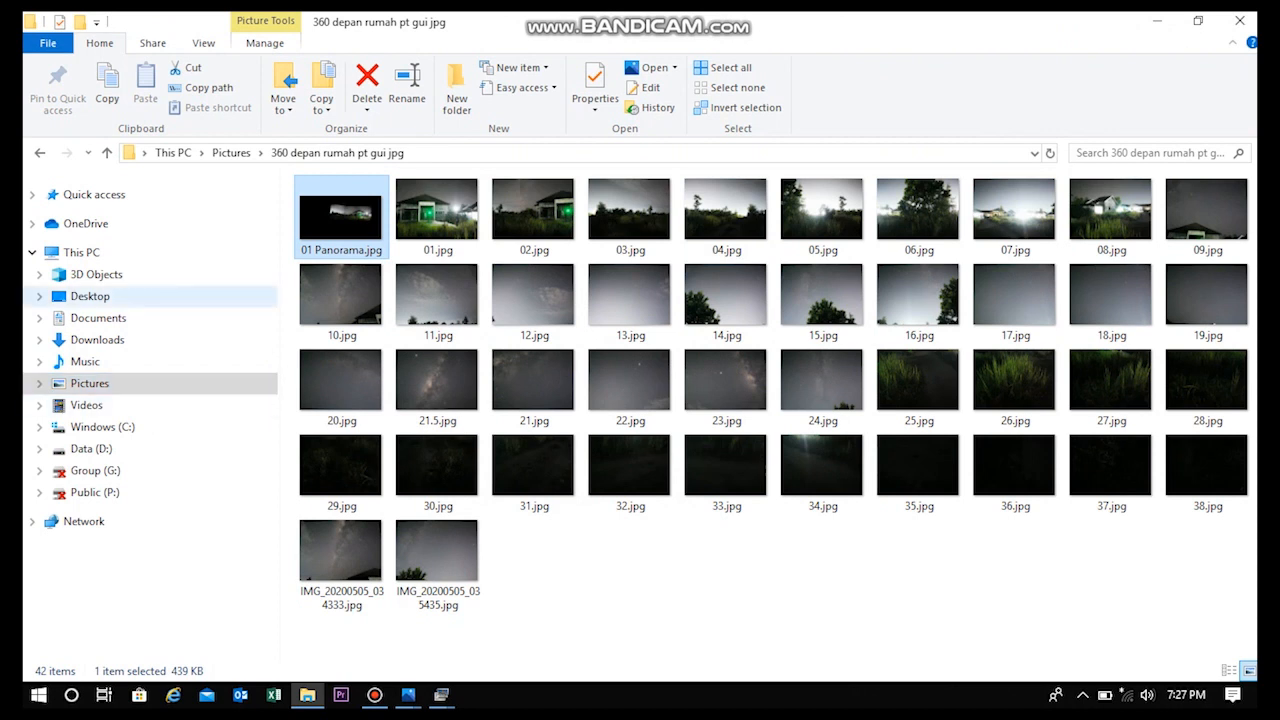
Go to the "360 depan rumah" folder in Pictures and view the finished panorama IMG_20200505_032200 Panlorama.jpg.
left_click(40, 152)
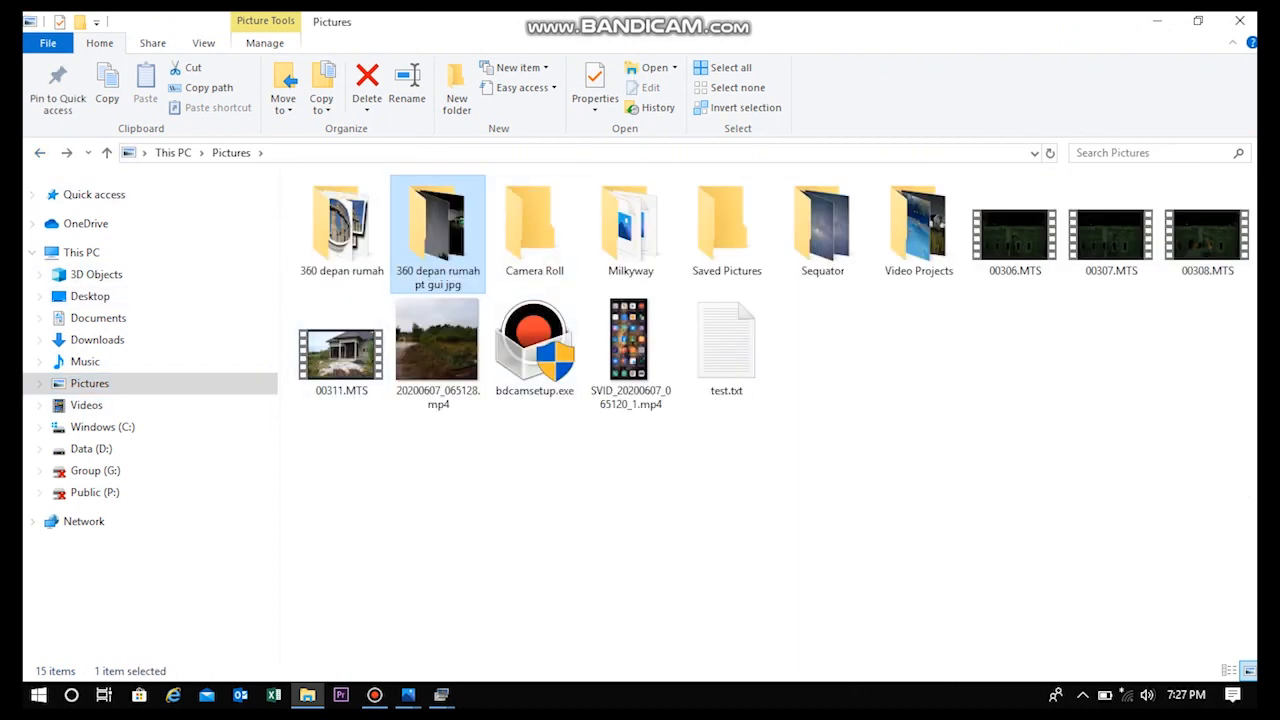
double_click(341, 230)
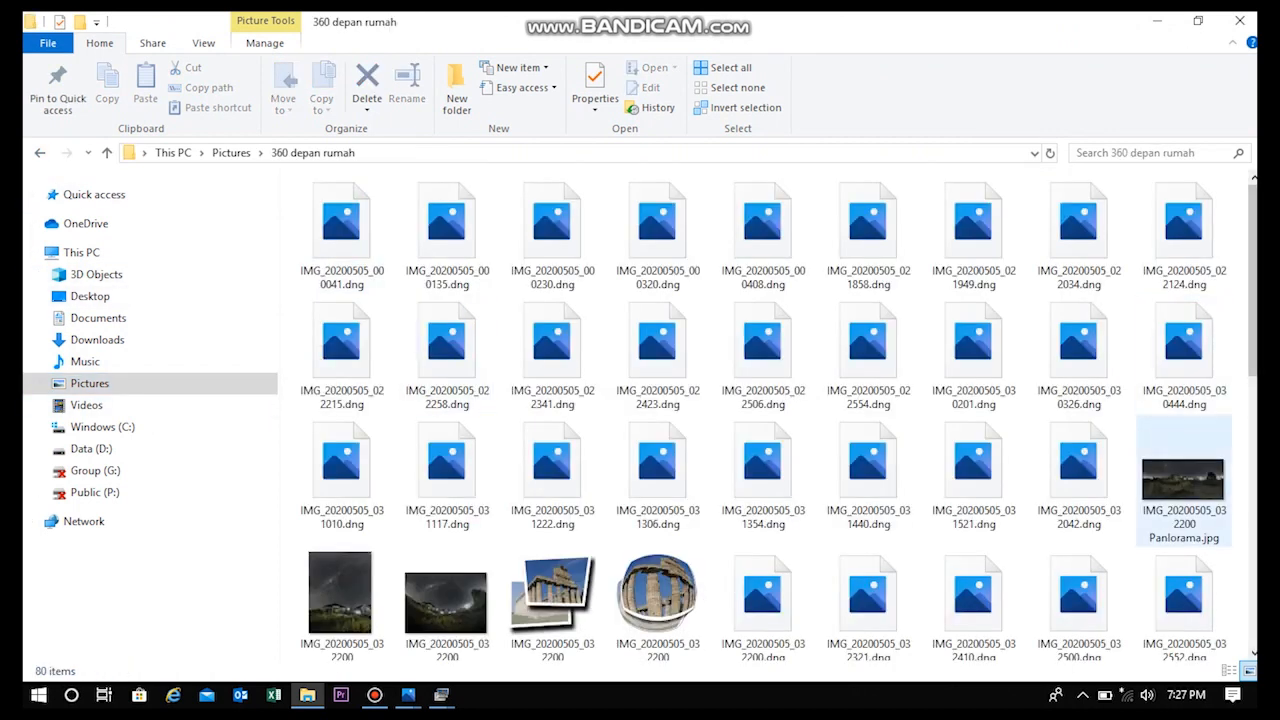
left_click(1183, 480)
double_click(1183, 480)
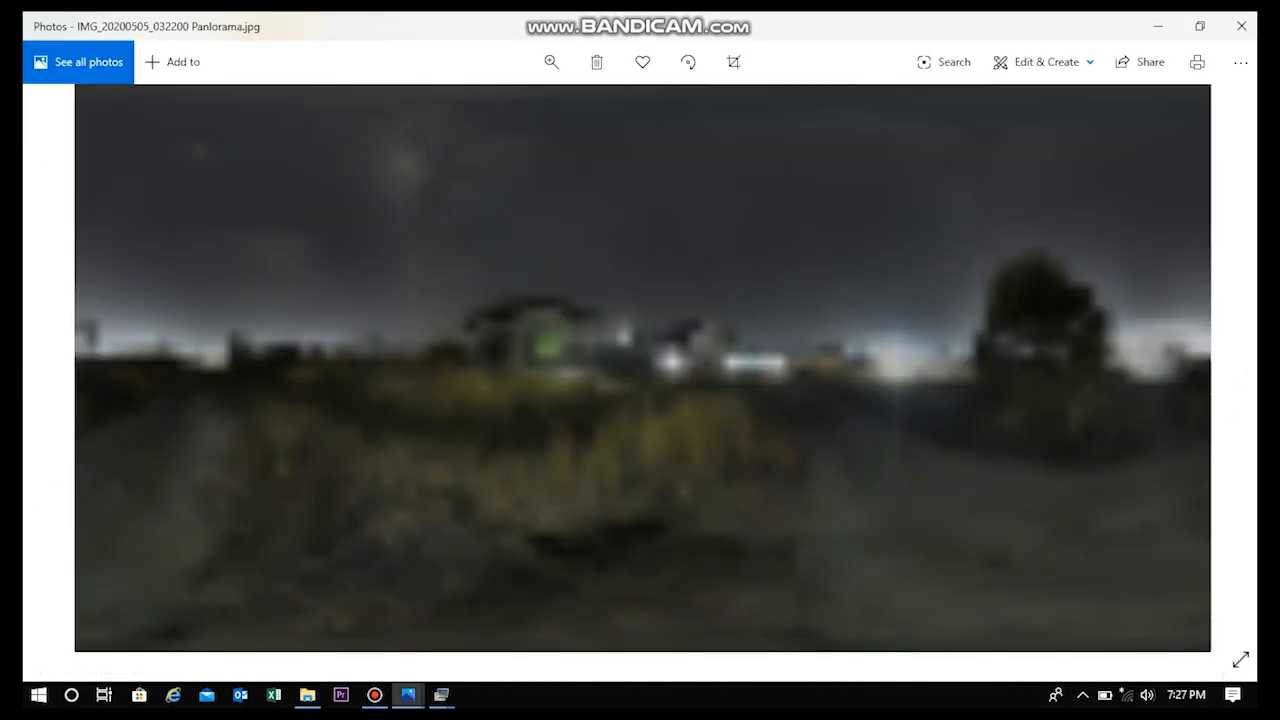